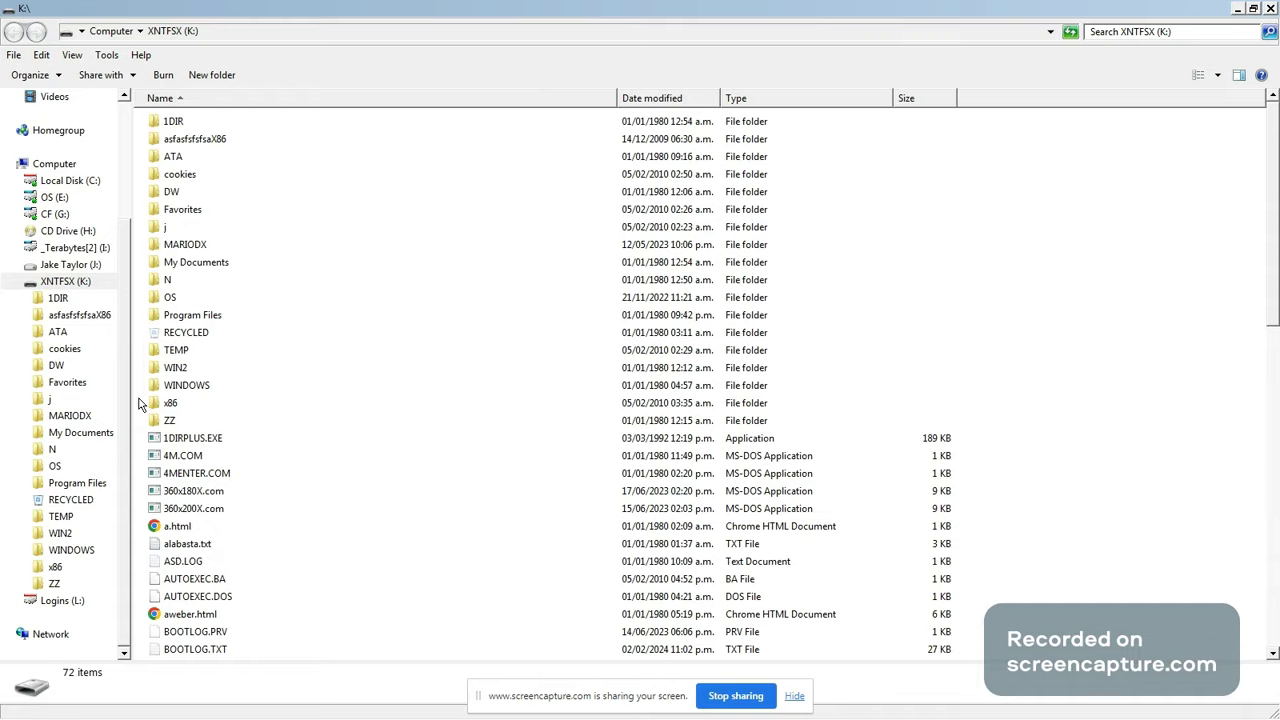
- Copy prnload.vxd and prnload2.vxd from the G:\api\bin\MSDOS\WINDIR folder
key(alt+Tab)
key(alt+Tab)
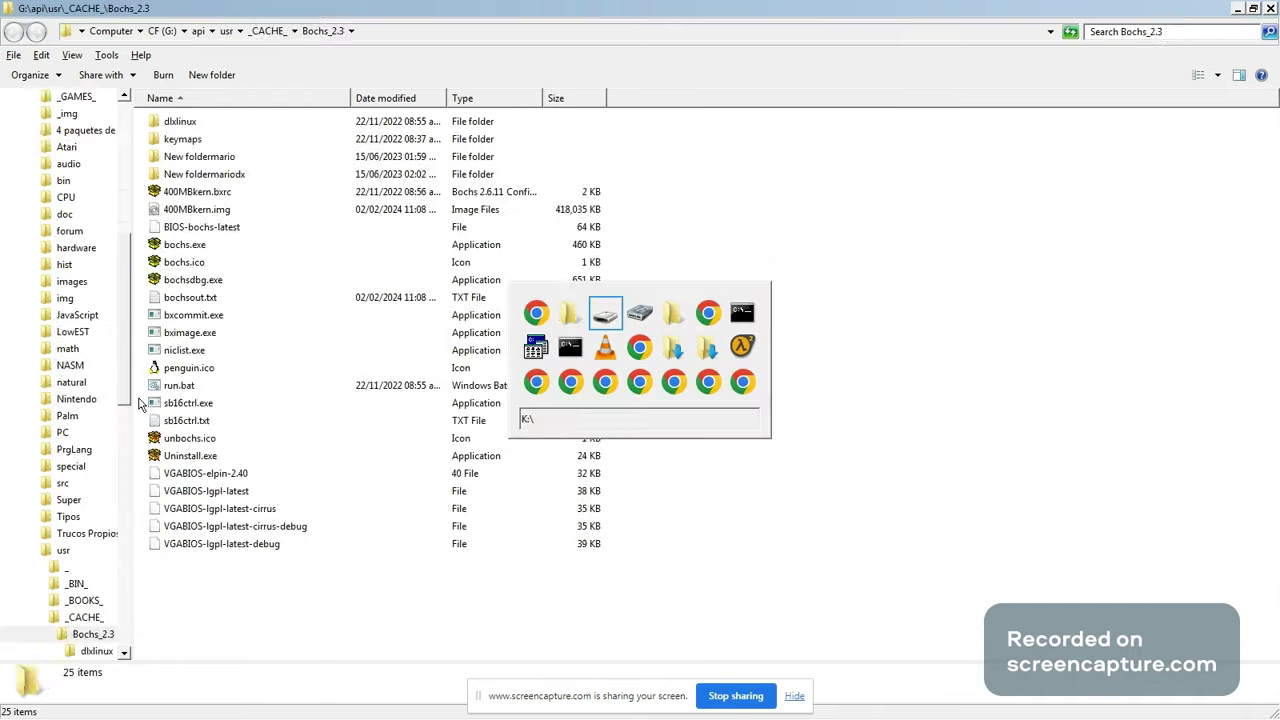
key(alt+Tab)
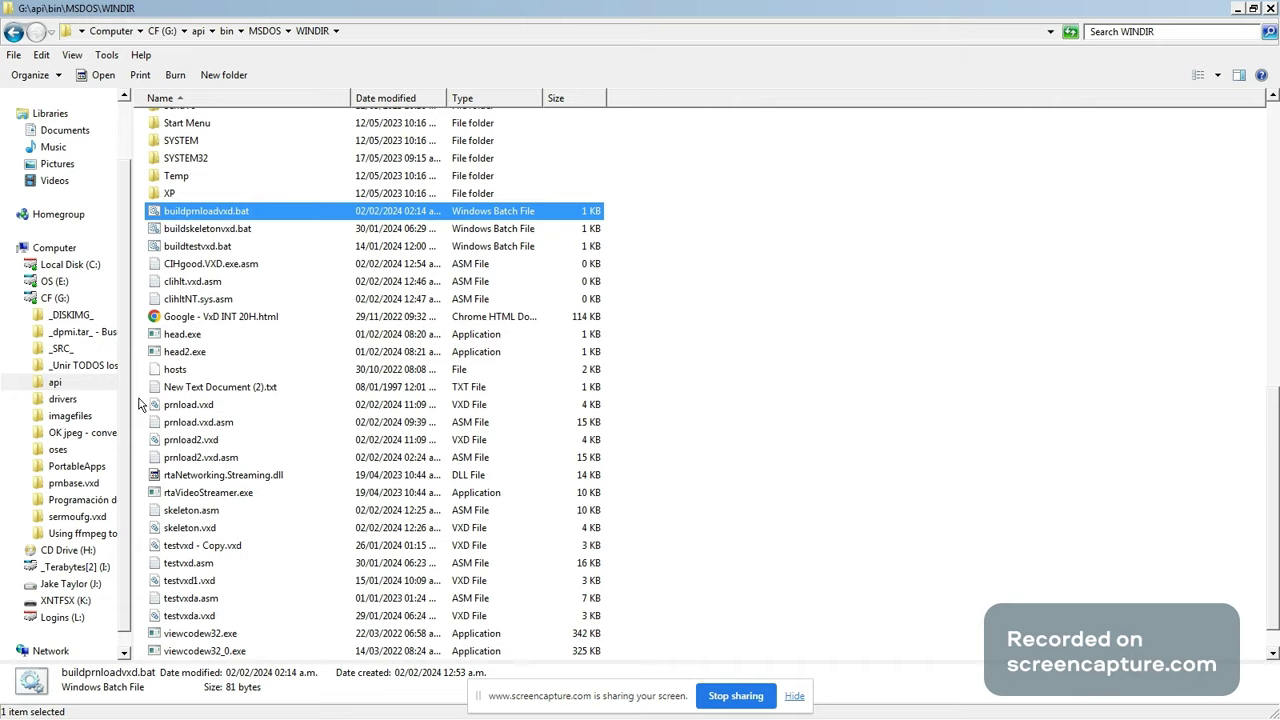
key(Down)
key(Down)
key(Down)
key(Down)
key(Down)
key(Down)
key(Down)
key(Down)
key(Down)
key(Down)
key(Down)
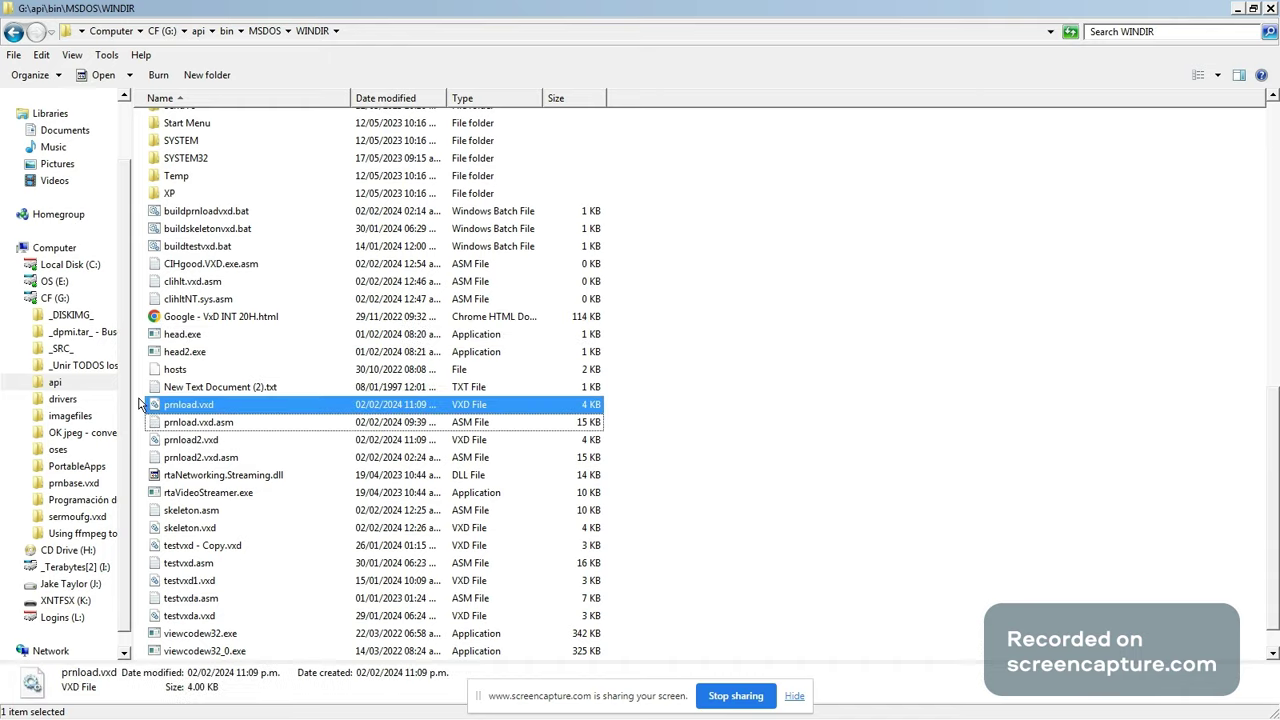
key(ctrl+Down)
key(ctrl+space)
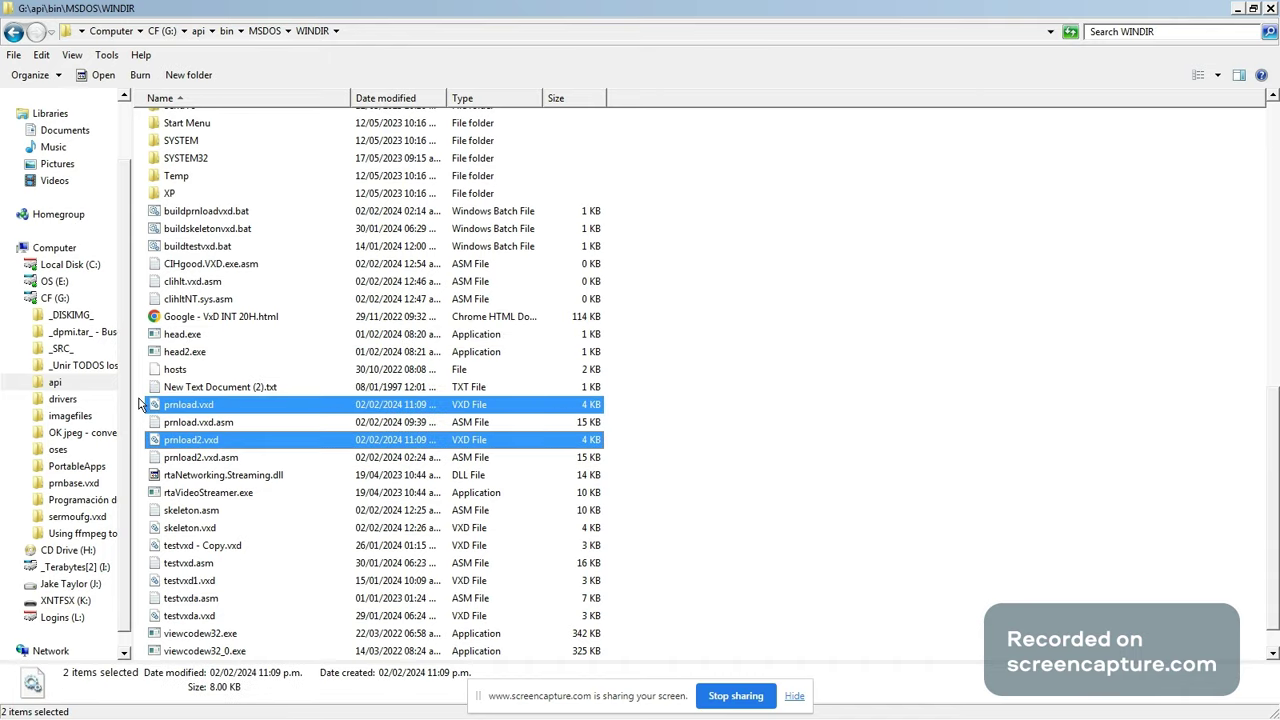
- Switch to the K: drive and paste the two copied VxD files into its WINDOWS folder
key(alt+Tab)
key(alt+Tab)
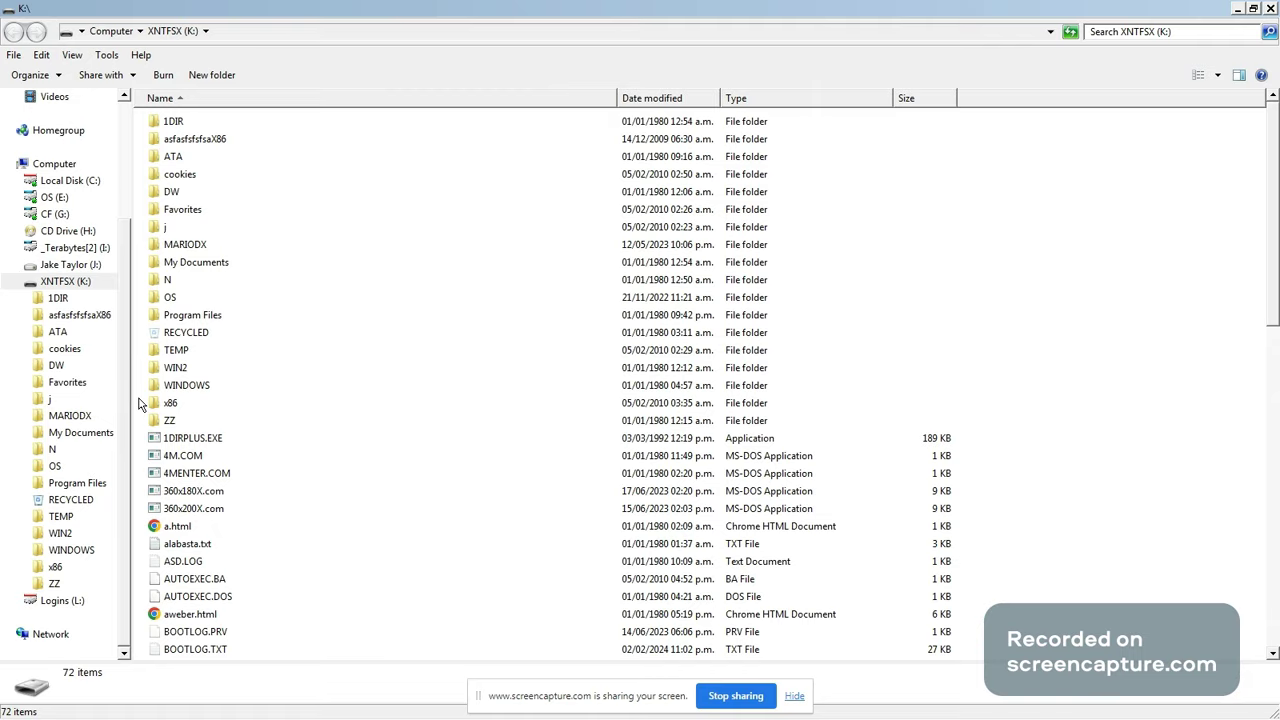
key(a)
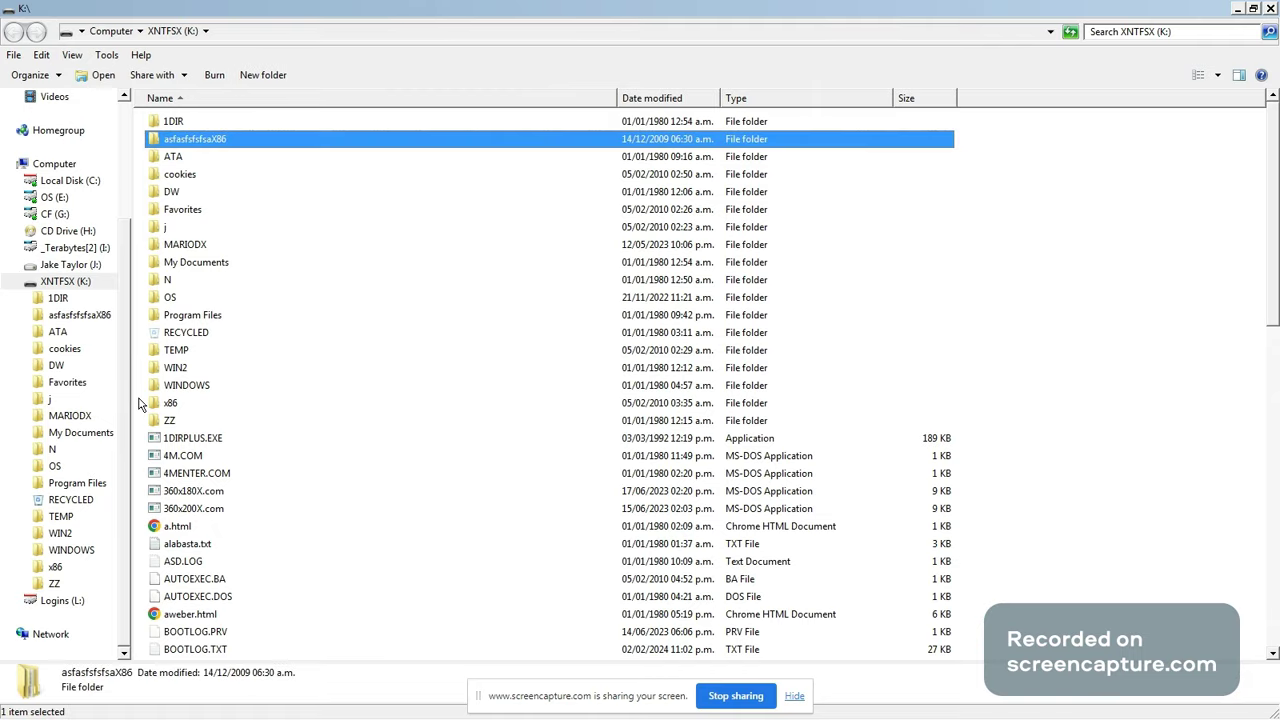
key(a)
key(d)
key(j)
key(m)
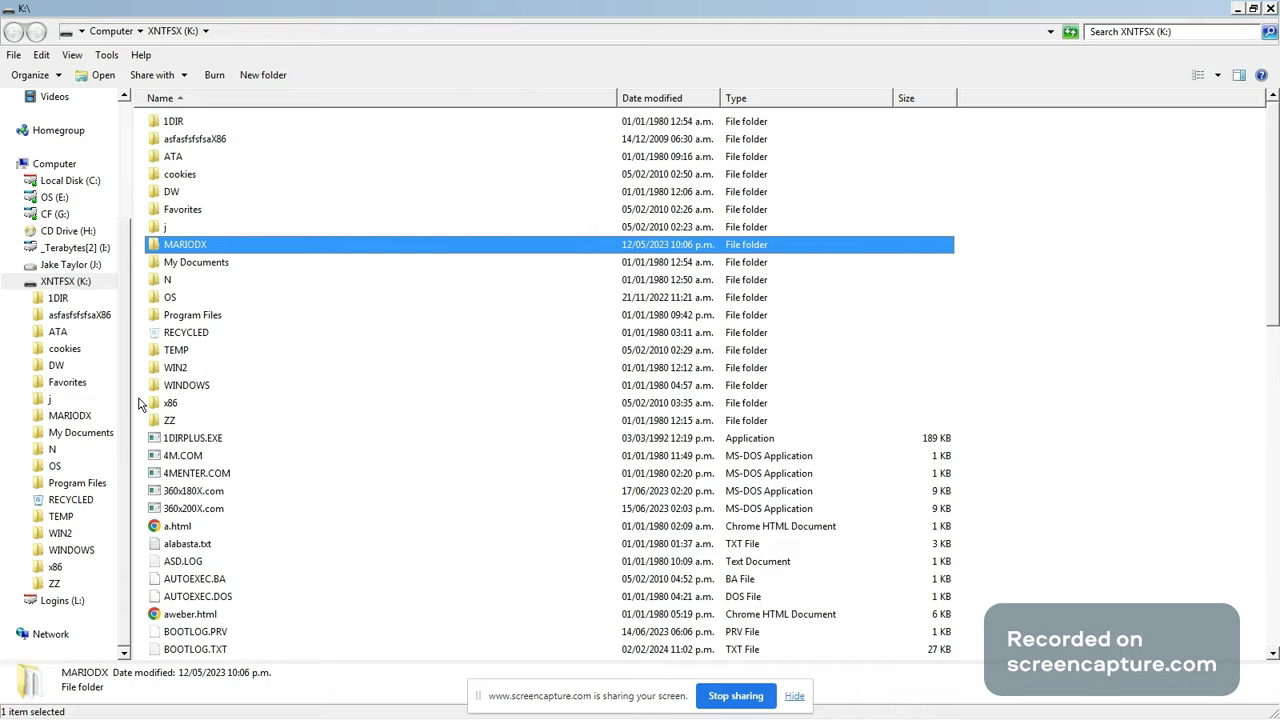
key(m)
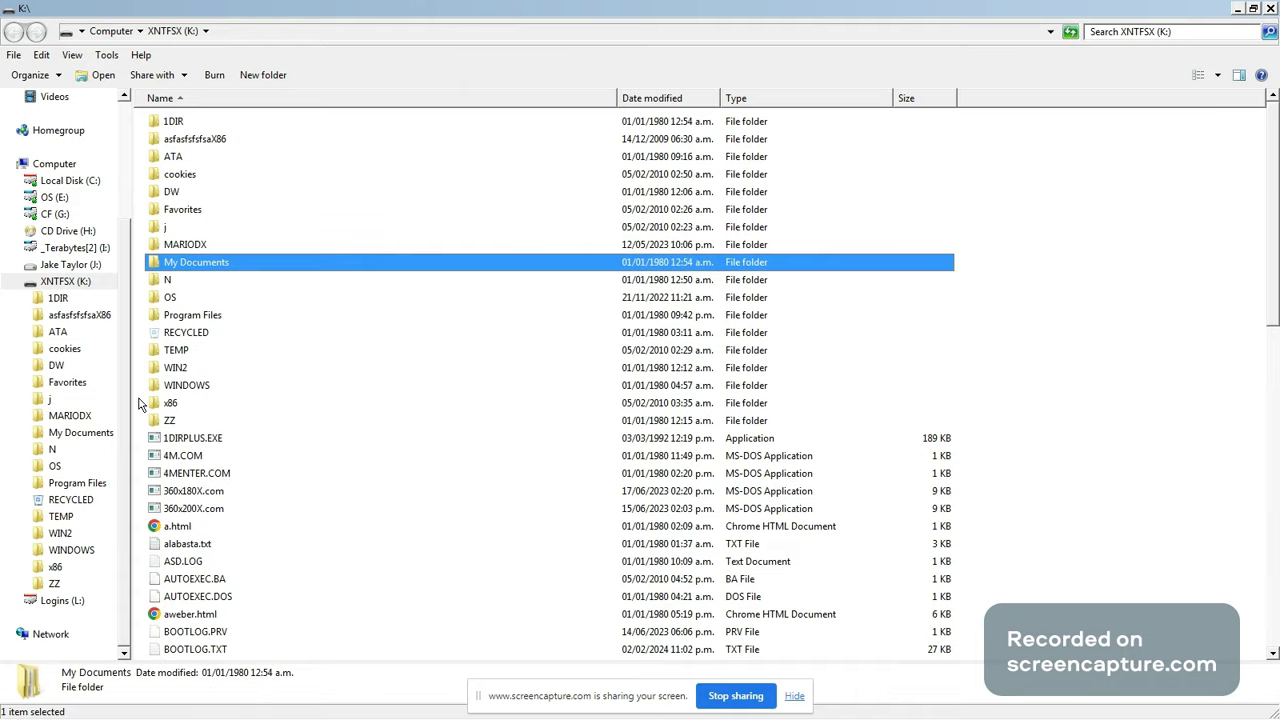
key(o)
key(p)
key(Down)
key(Down)
key(Down)
key(Down)
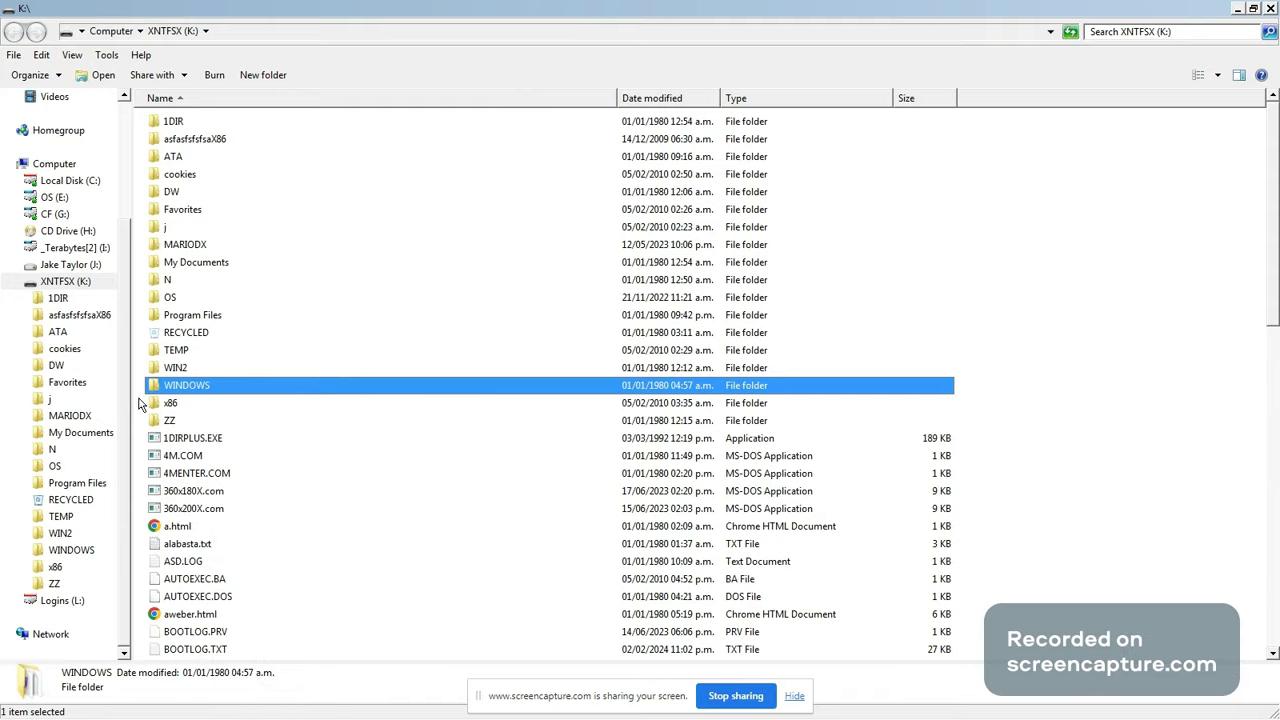
key(Return)
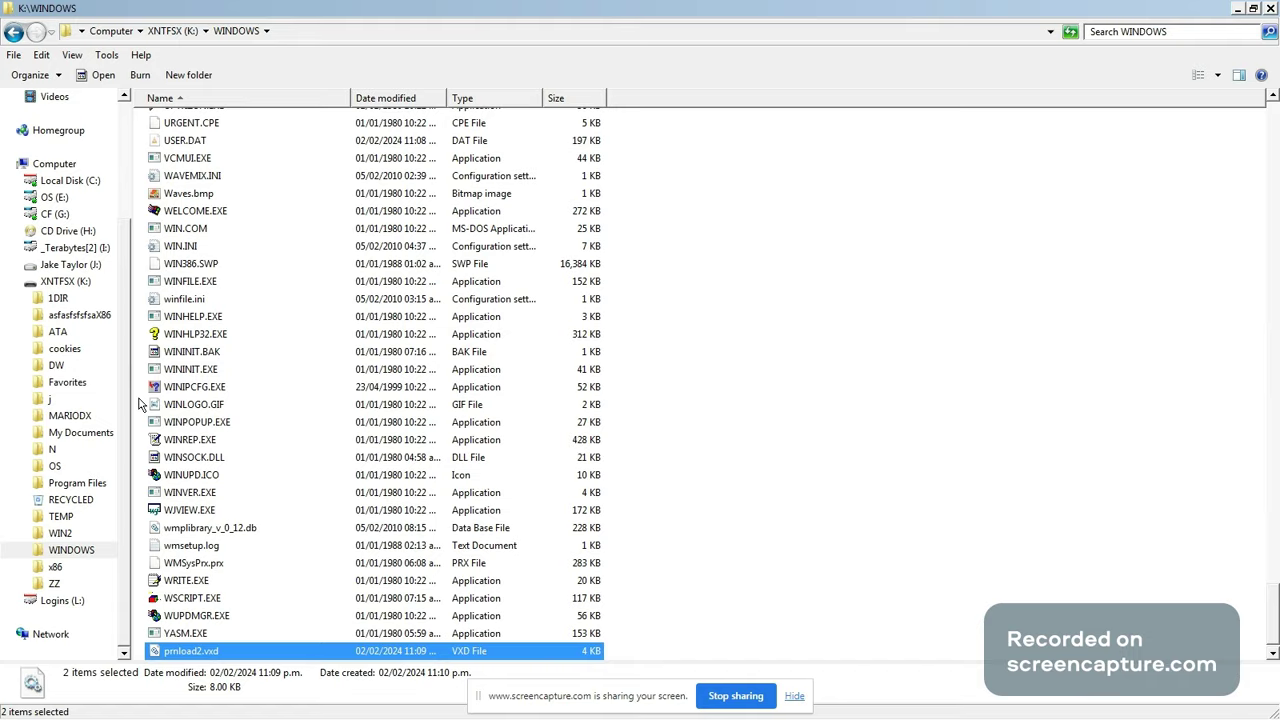
- Open SYSTEM.INI from K:\WINDOWS in Notepad
text(syst.ini)
key(Return)
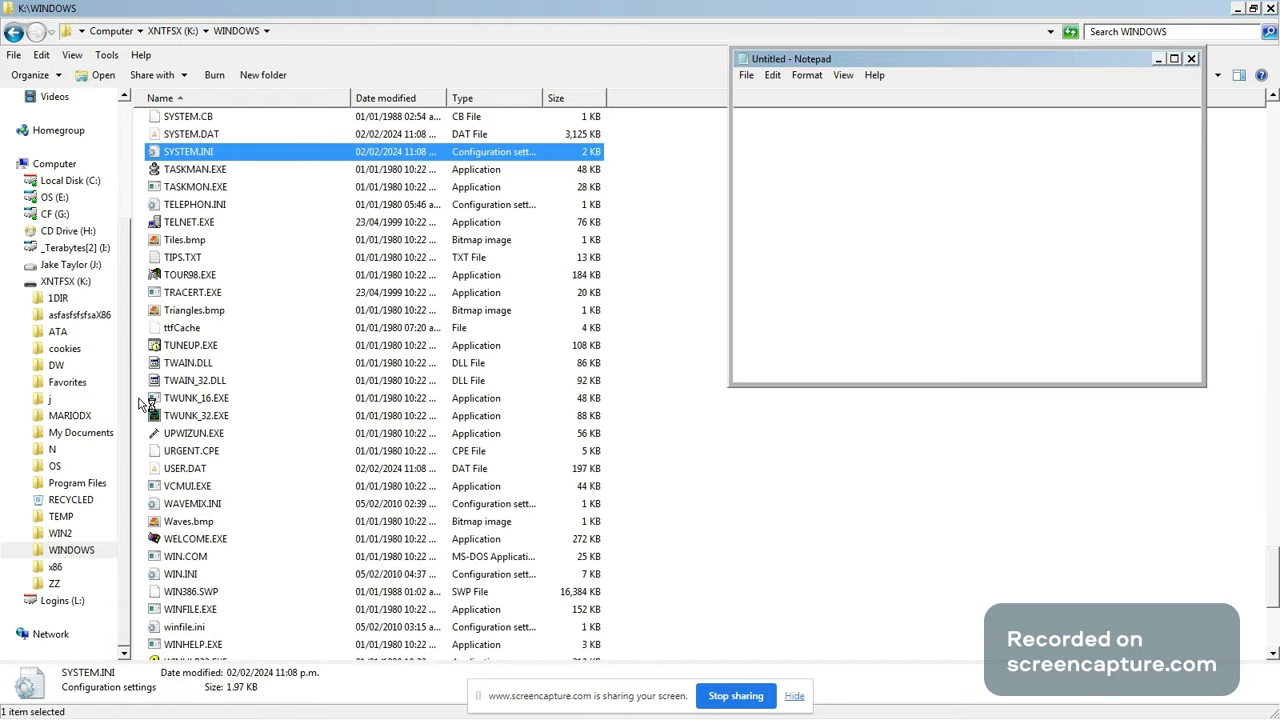
key(Page_Down)
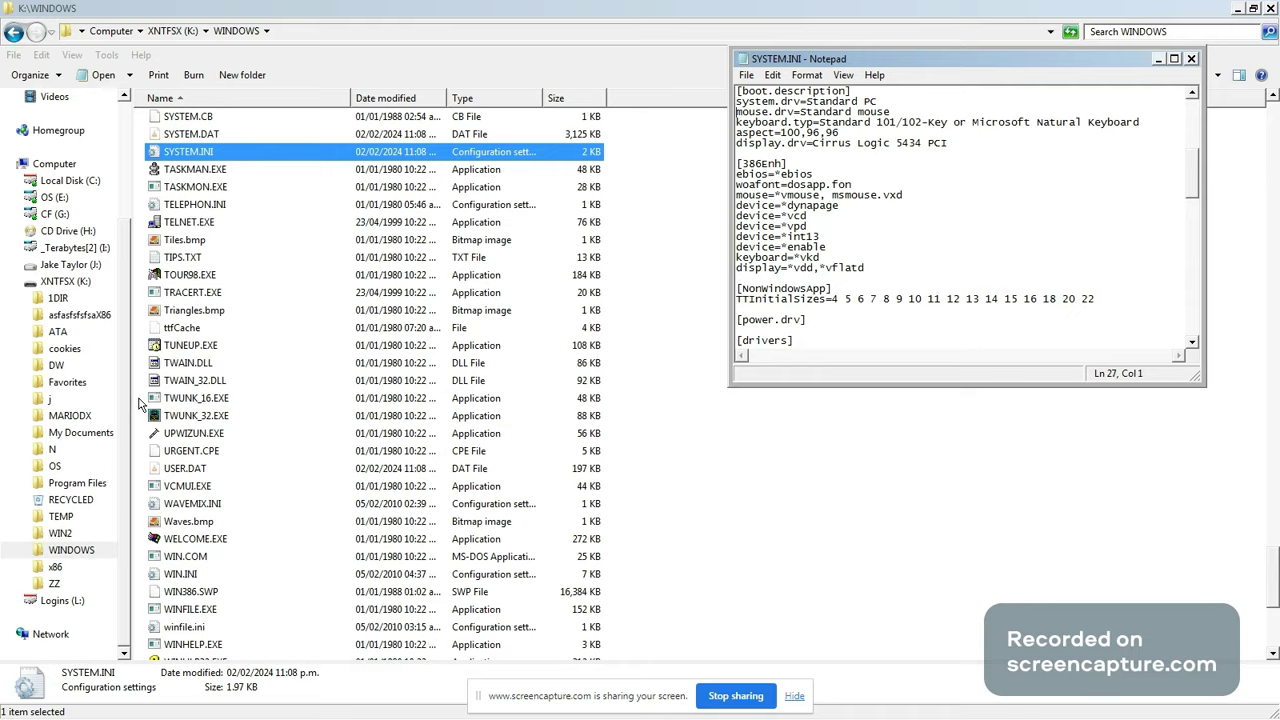
- Add the line device=c:\windows\prnload.vxd directly below the [386Enh] heading in SYSTEM.INI
key(Down)
key(Down)
key(Down)
key(Down)
key(Down)
key(Down)
key(Down)
key(Down)
key(Down)
key(Down)
key(Down)
key(Down)
key(Down)
key(Down)
key(Down)
key(Down)
key(Return)
key(Up)
text(device?)
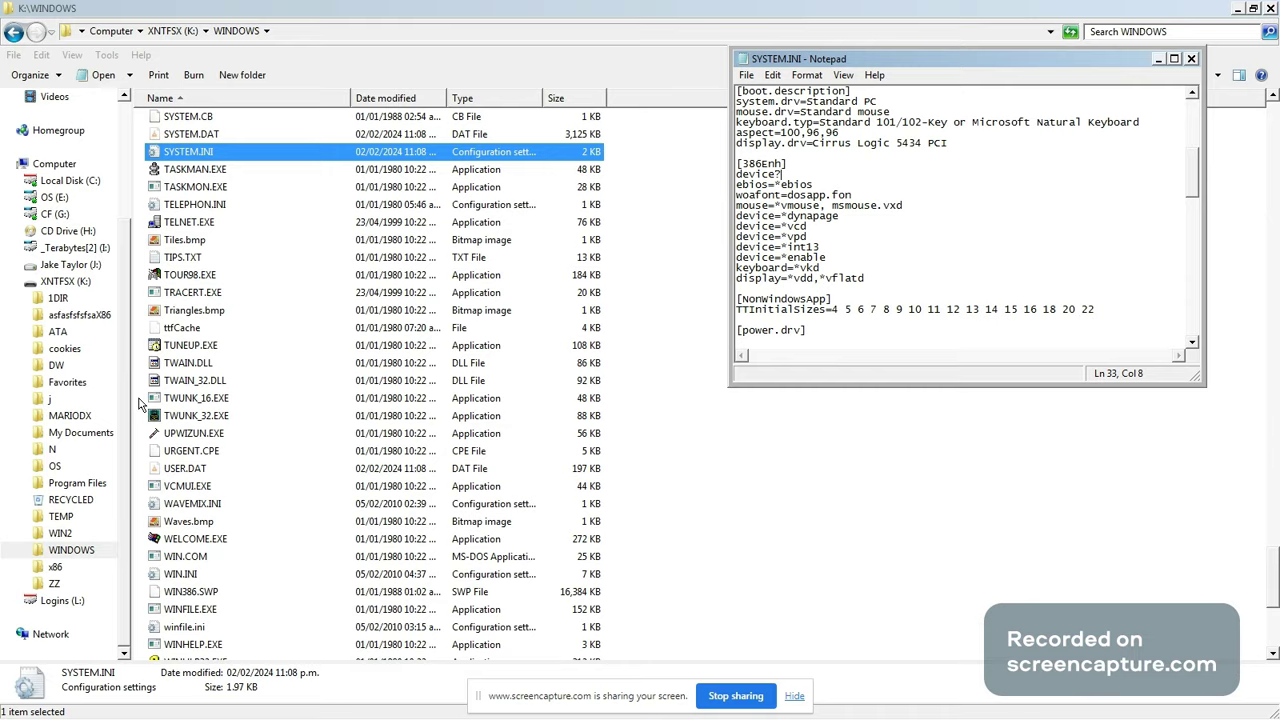
key(BackSpace)
text(¿)
key(BackSpace)
text(=c:\windows\prnload.vxd)
- Duplicate the prnload.vxd device entry on the line below and change its file name to prnload2.vxd
key(shift+Home)
key(ctrl+c)
key(End)
key(Return)
key(ctrl+v)
key(Left)
key(Left)
key(Left)
text(2)
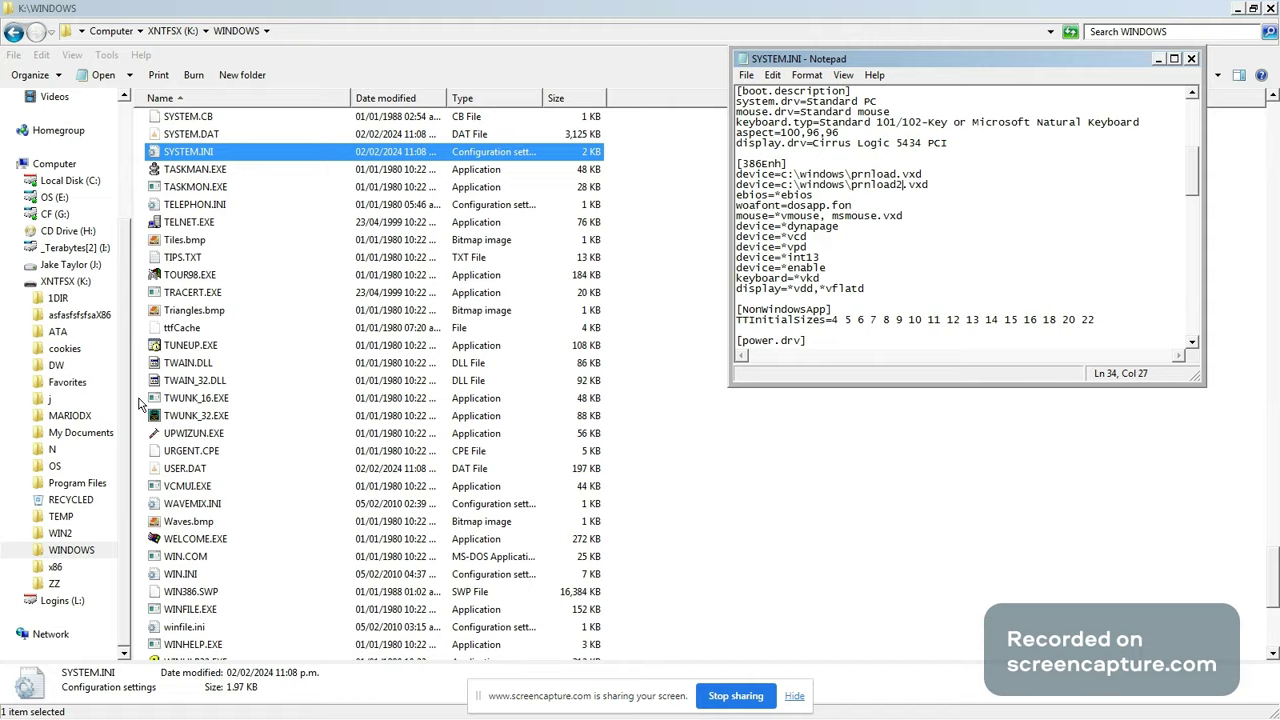
- Close Notepad and save the changes to SYSTEM.INI
right_click(145, 400)
key(alt+Tab)
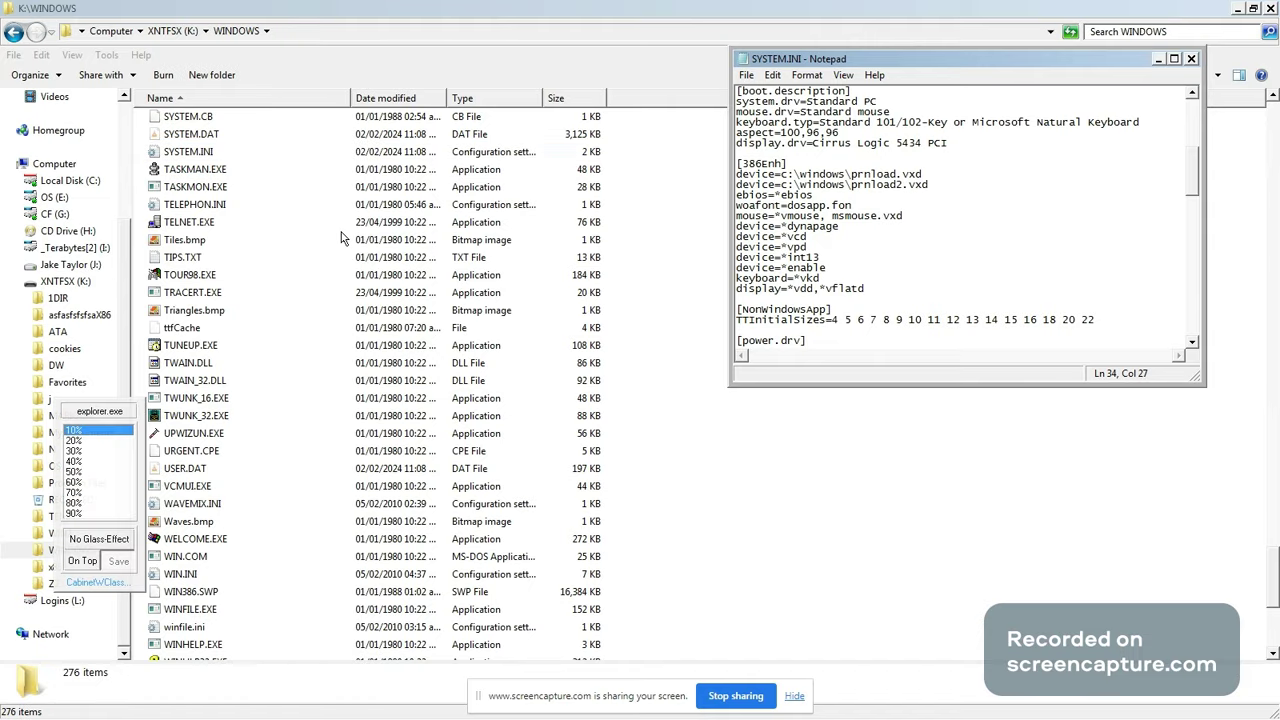
click(746, 75)
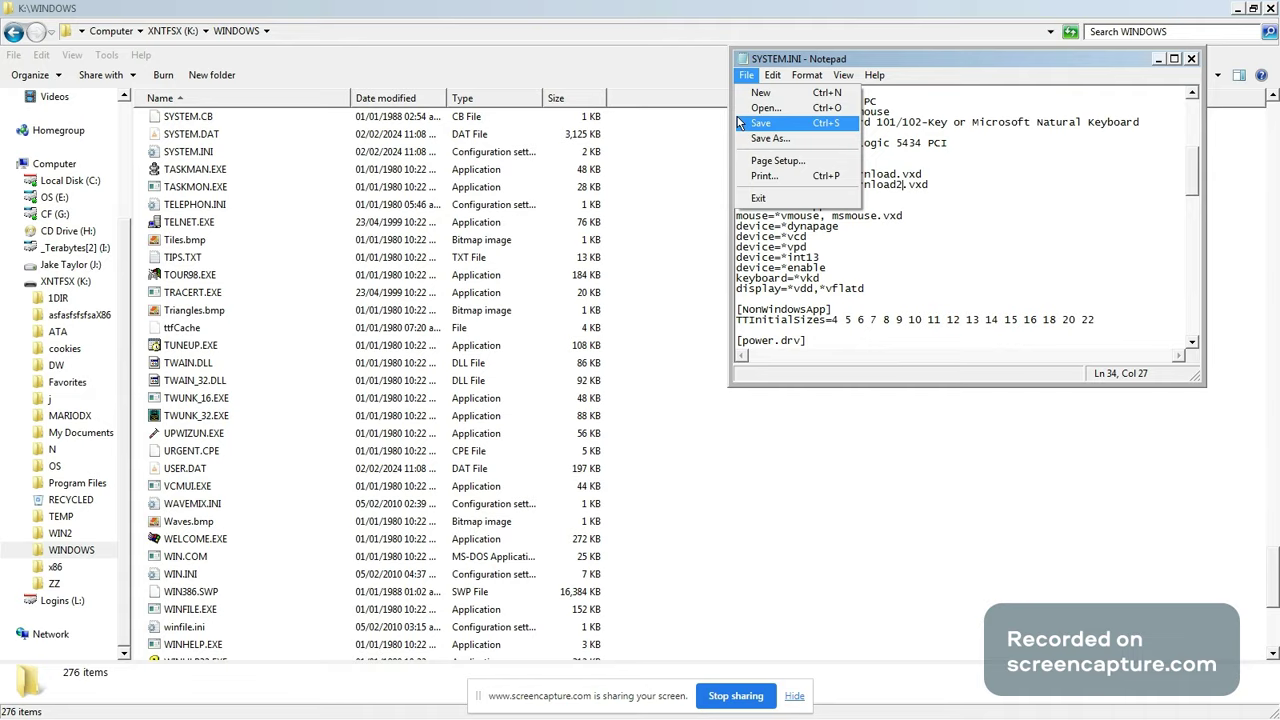
click(758, 201)
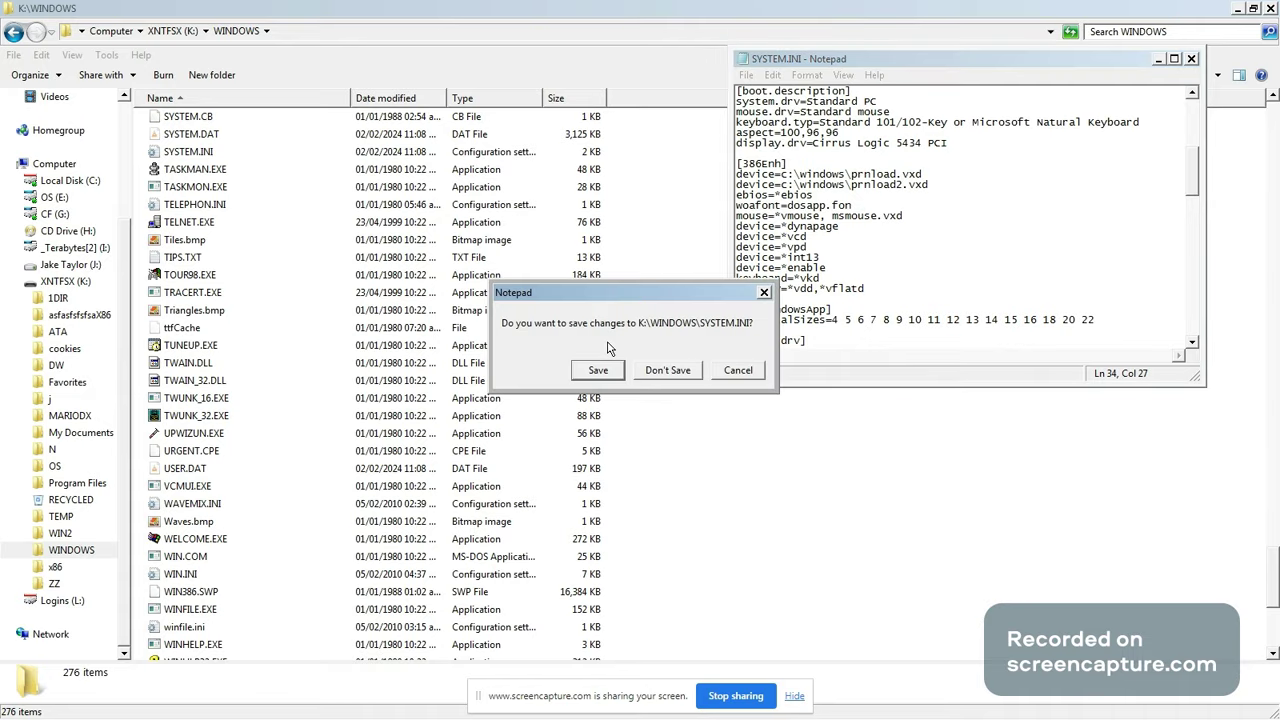
click(597, 370)
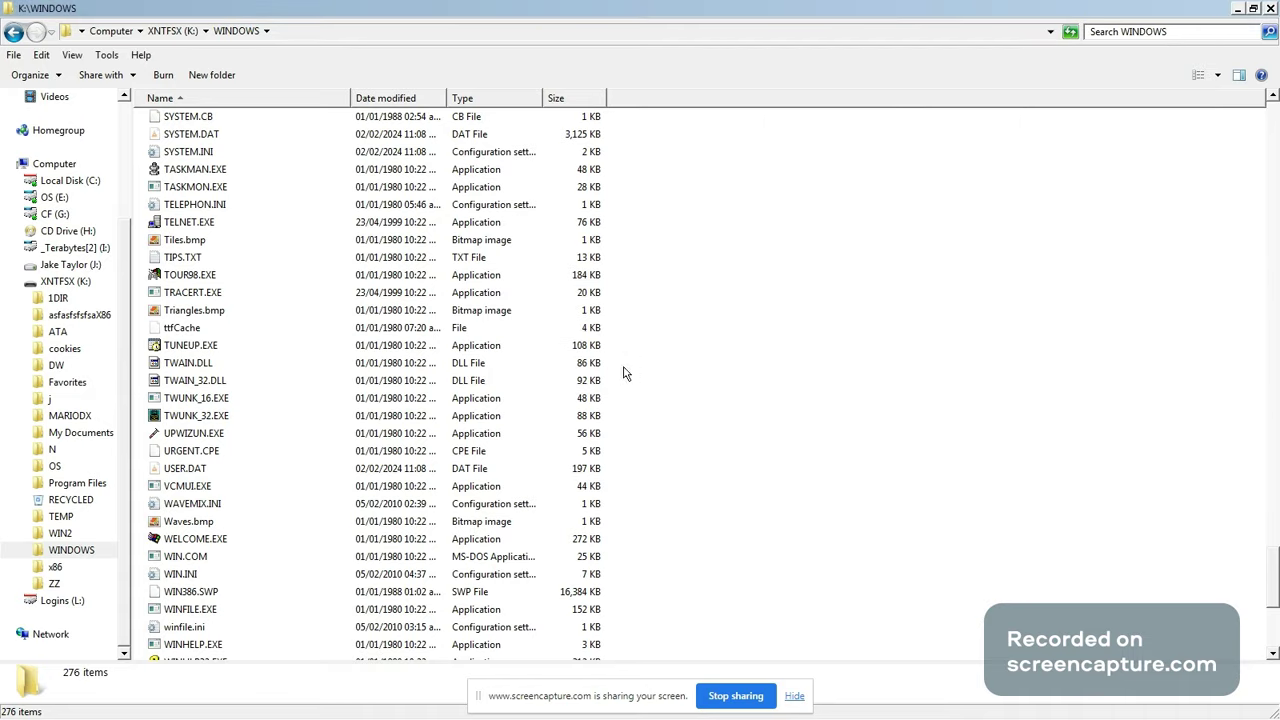
- Look through the files starting with P in K:\WINDOWS and close that folder window
text(p)
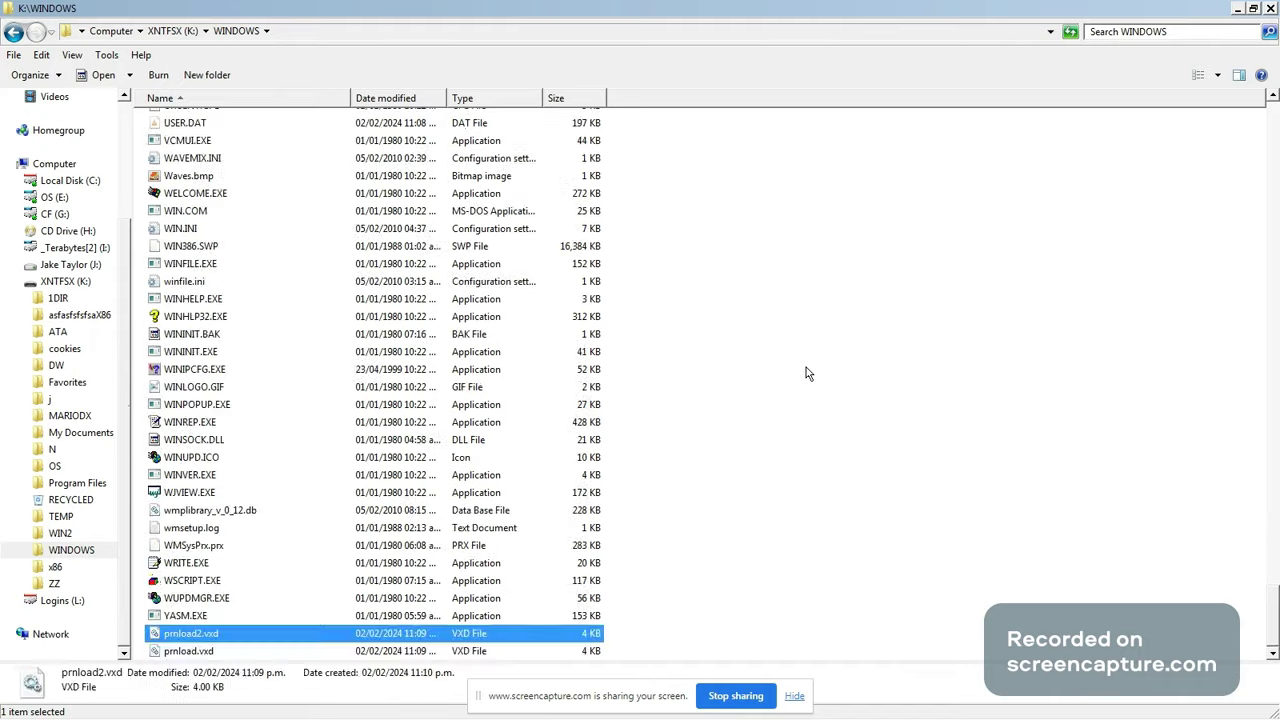
text(ro)
key(Down)
key(Down)
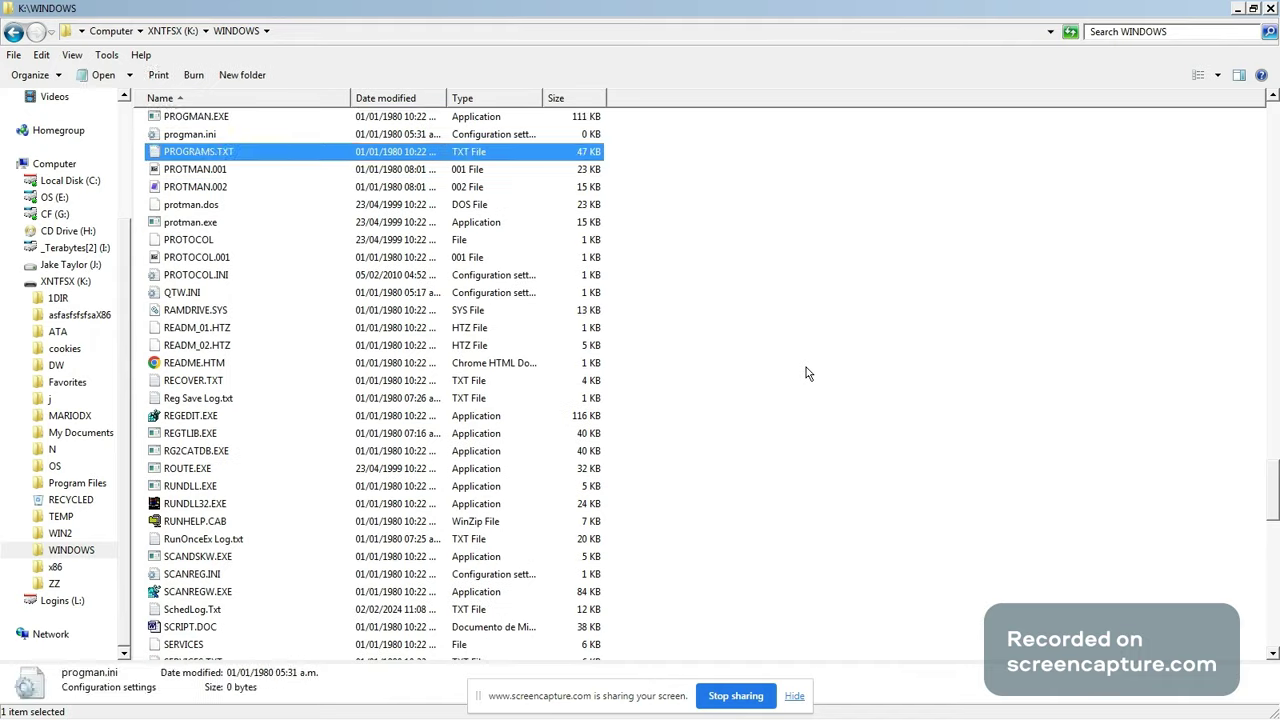
key(ctrl+v)
key(Up)
key(alt+Tab)
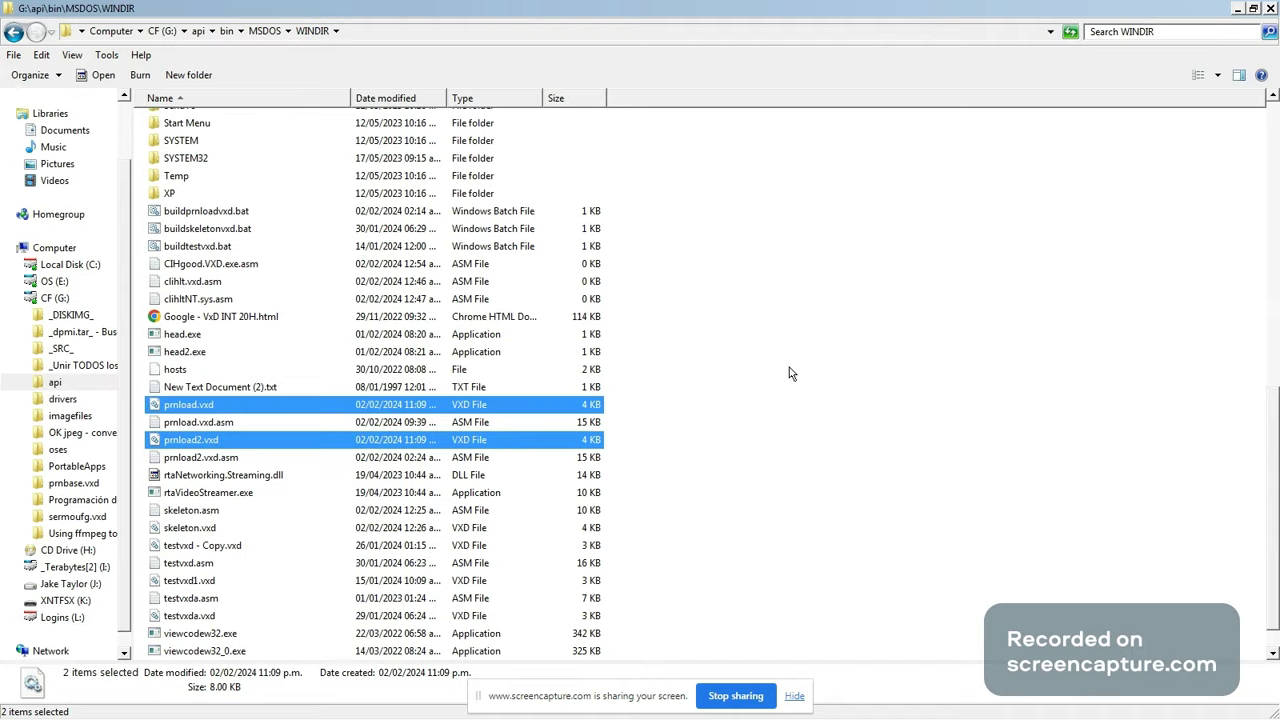
- Switch to OSFMount, force the dismount of the 400MBkern.img virtual disk and exit the program
click(789, 373)
key(alt+Tab)
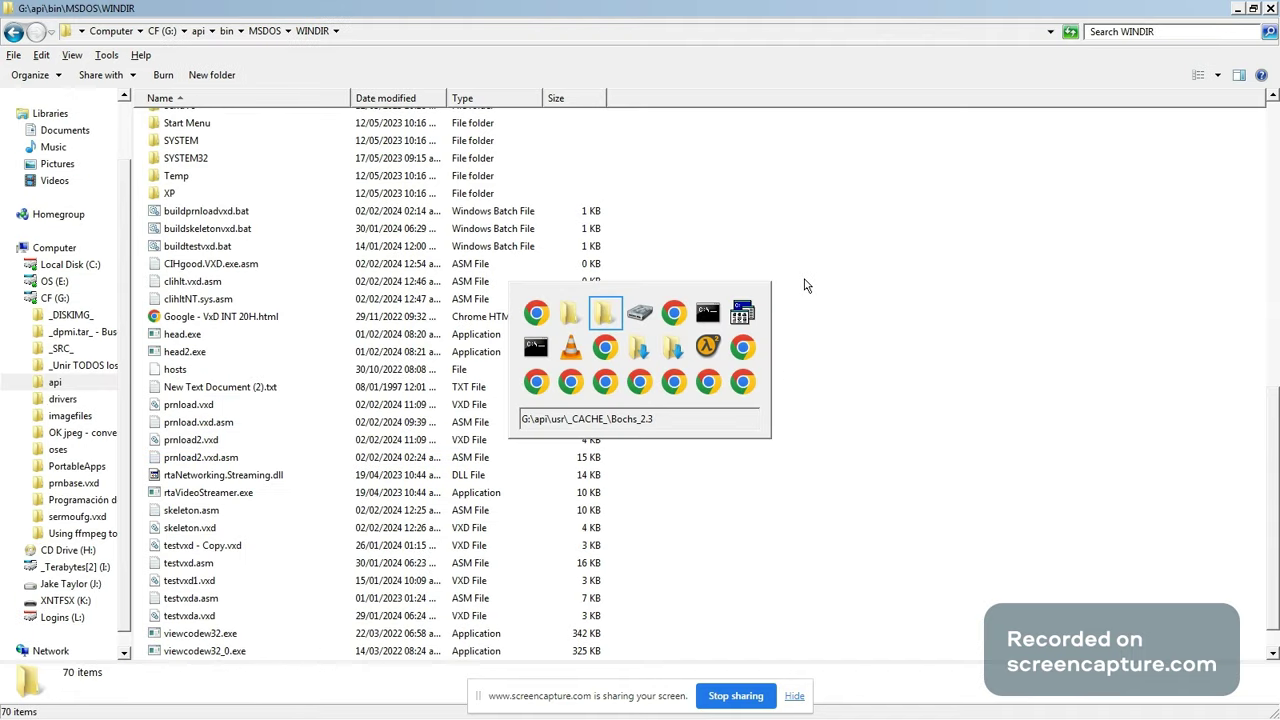
key(alt+Tab)
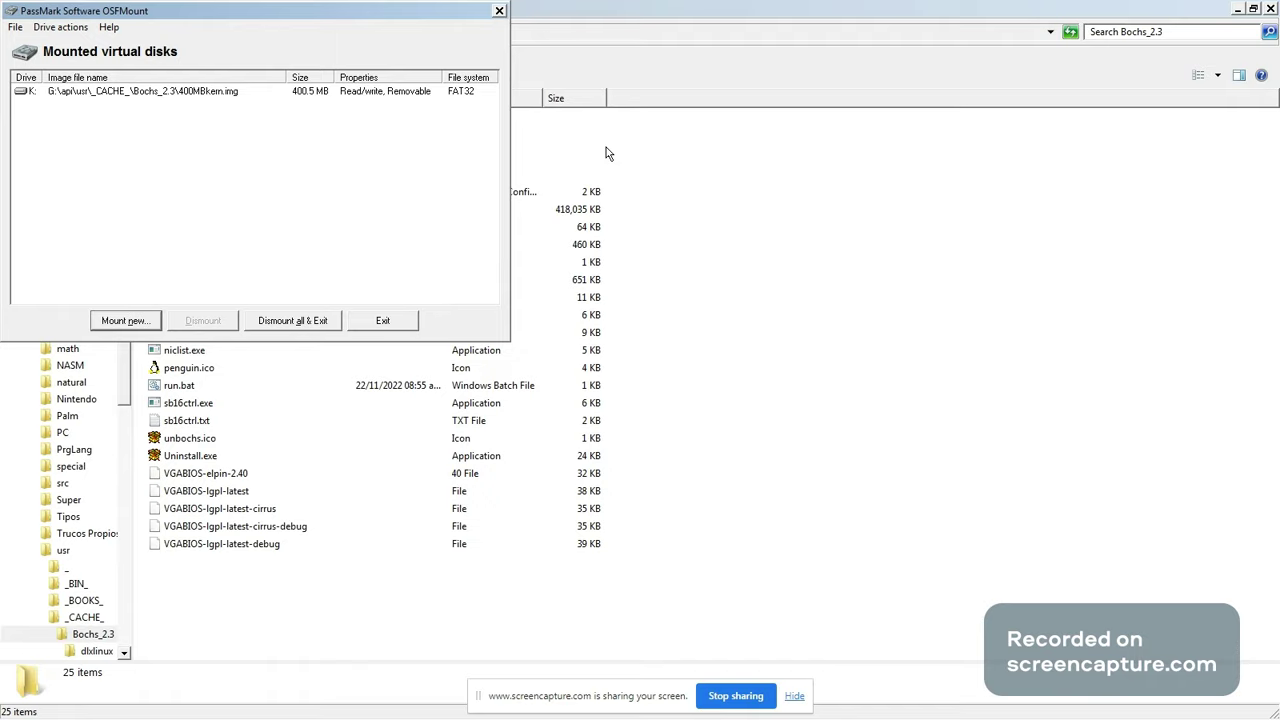
key(alt+a)
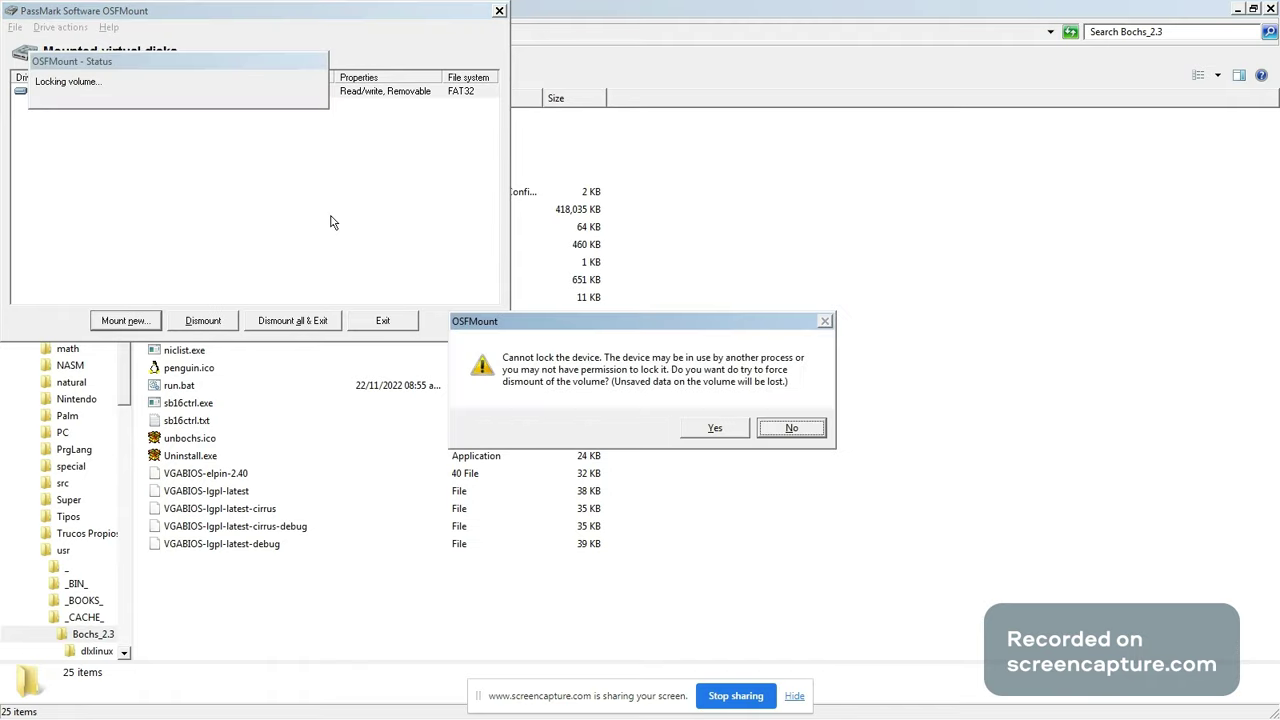
key(Left)
key(Return)
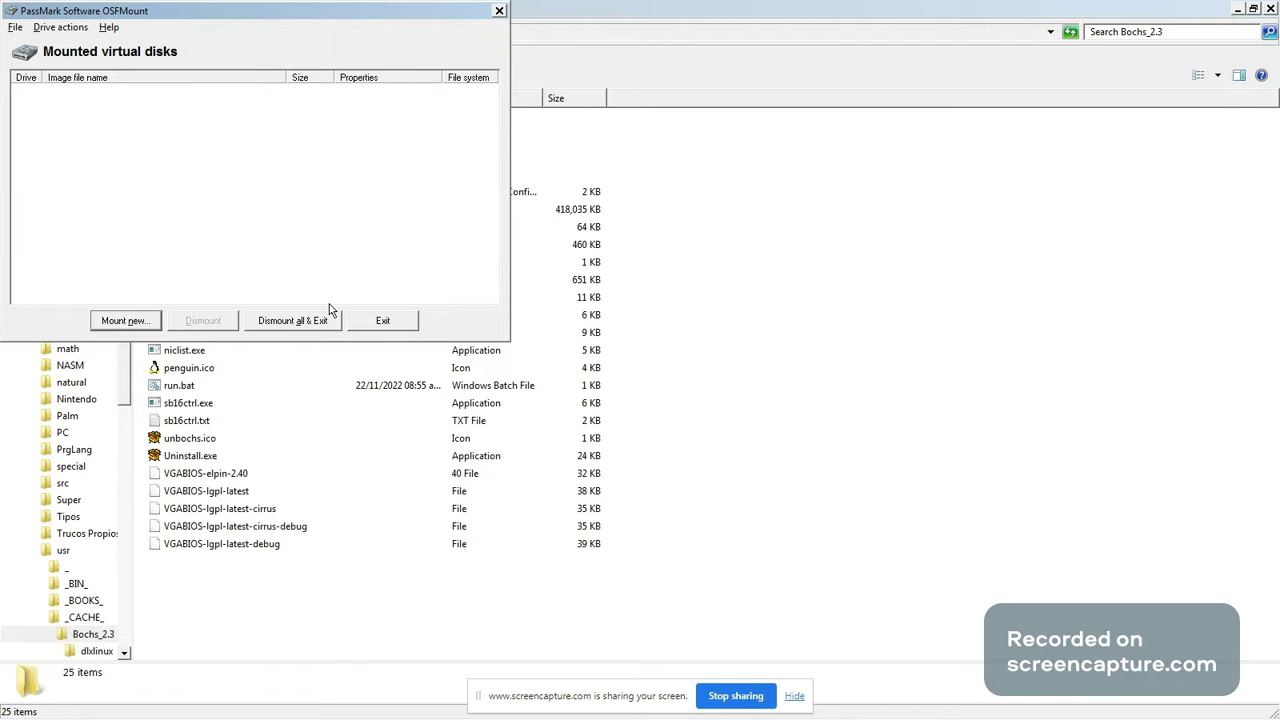
click(331, 318)
- Boot Windows 98 in Bochs with run.bat, enabling mouse capture and cancelling the display adapter dialog
key(r)
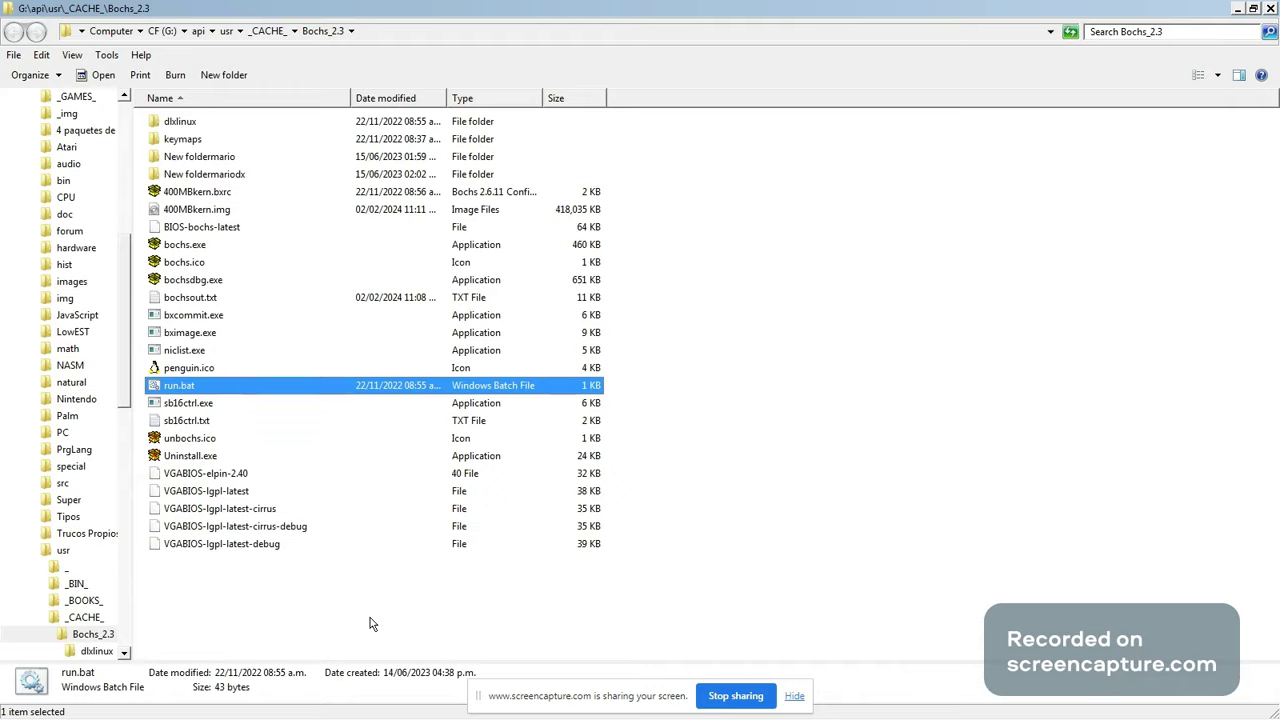
key(Return)
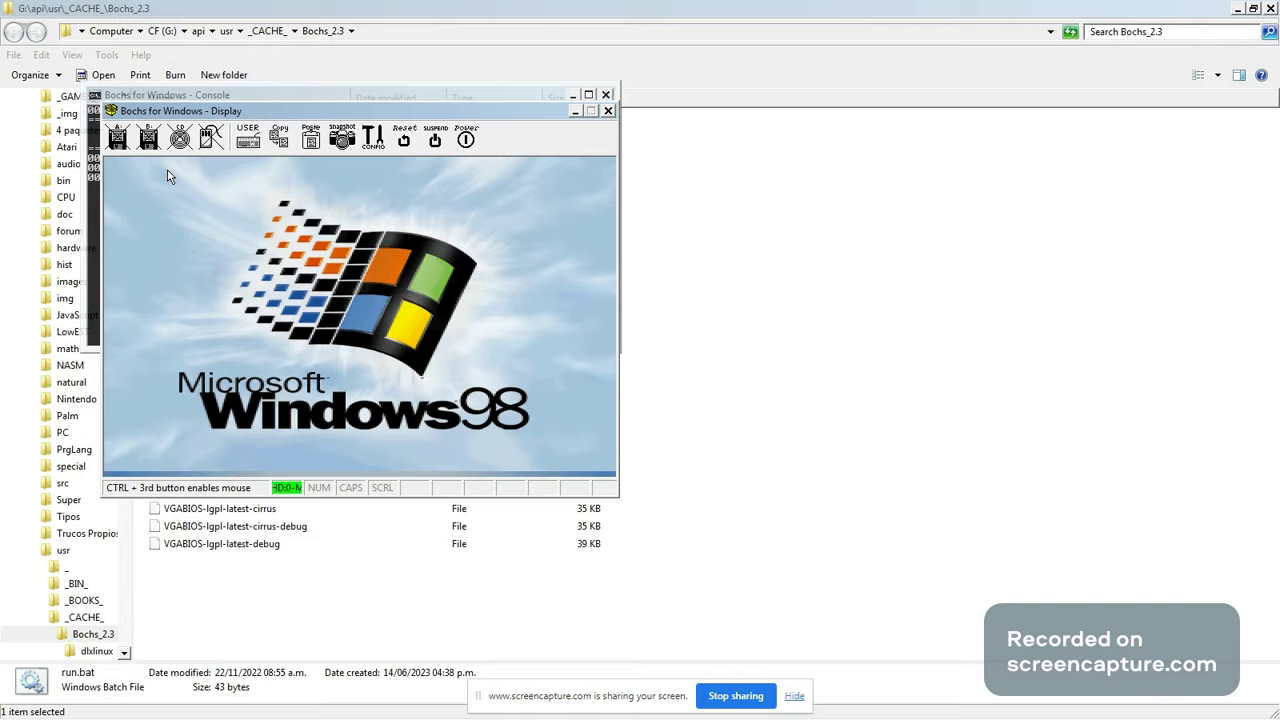
click(209, 137)
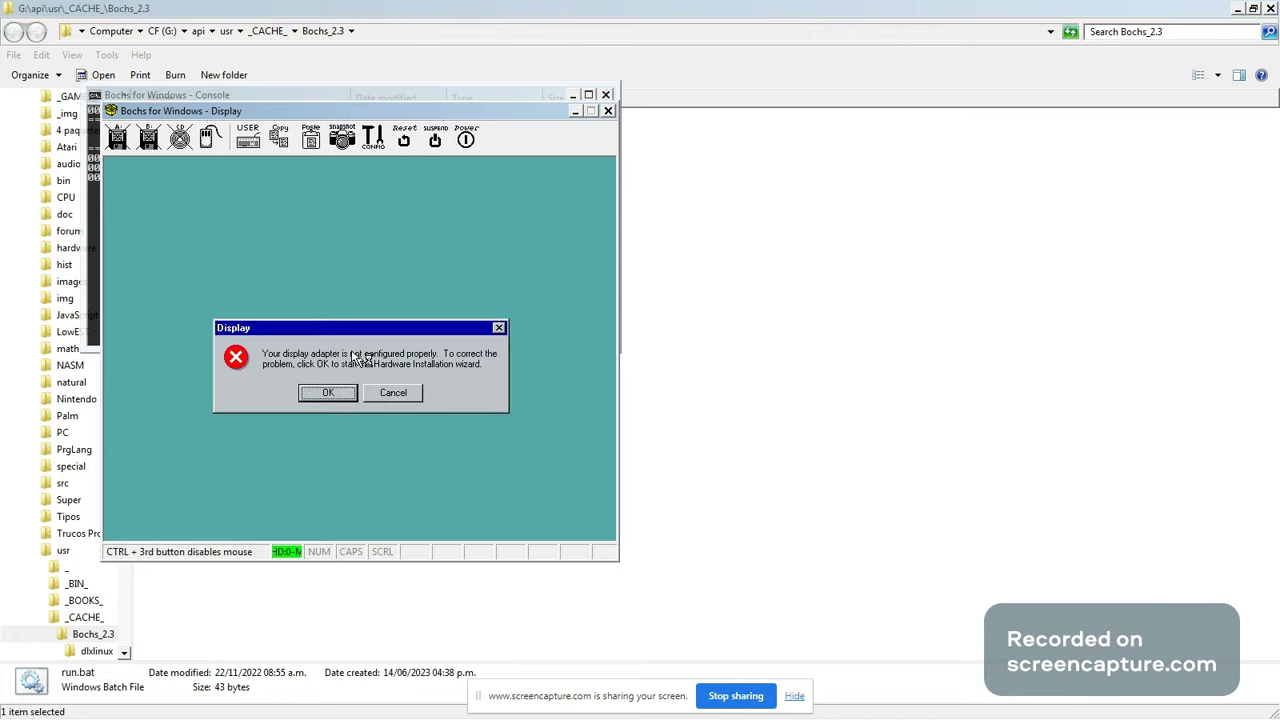
key(Escape)
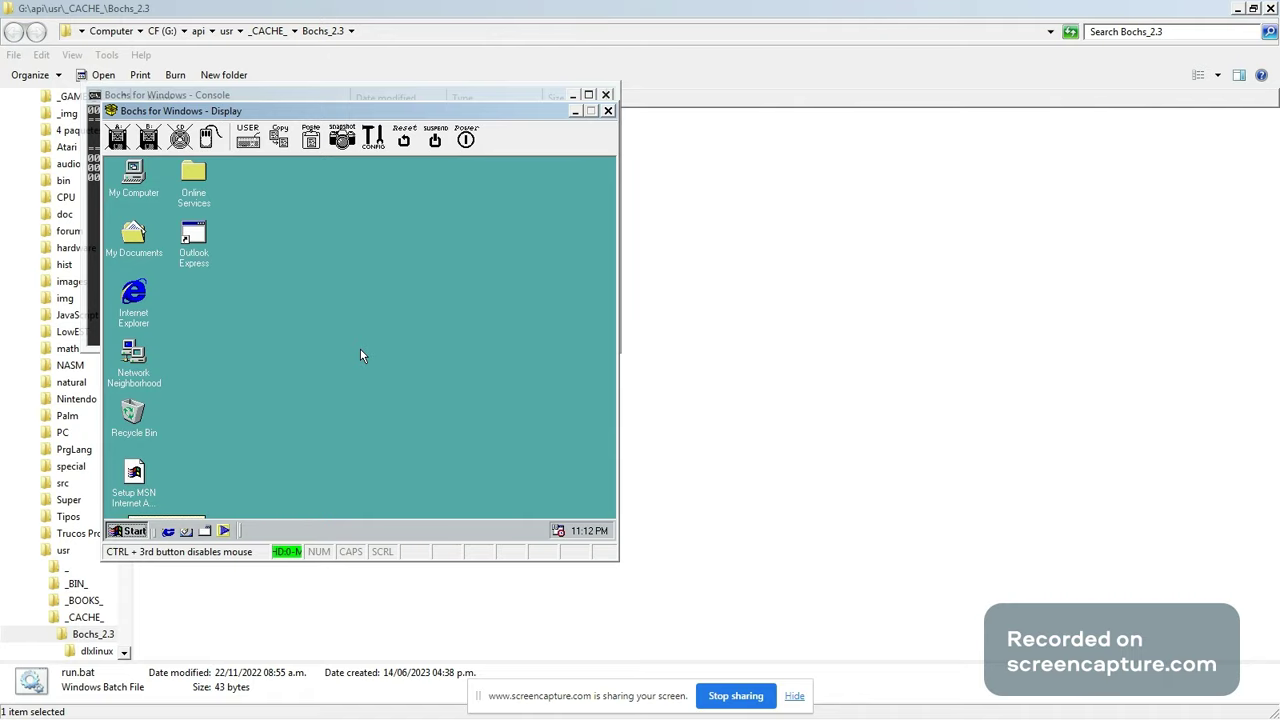
- Run command in Windows 98 to start an MS-DOS prompt and acknowledge the VxD code base address message
click(130, 531)
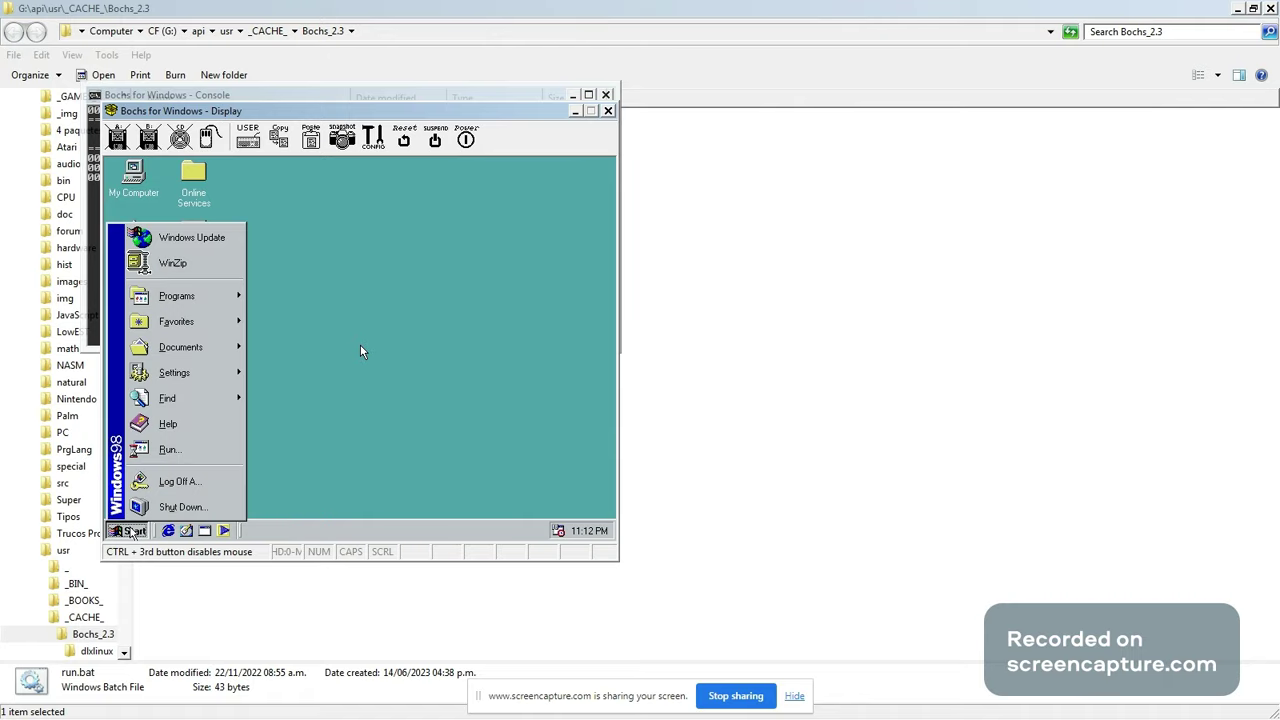
click(159, 452)
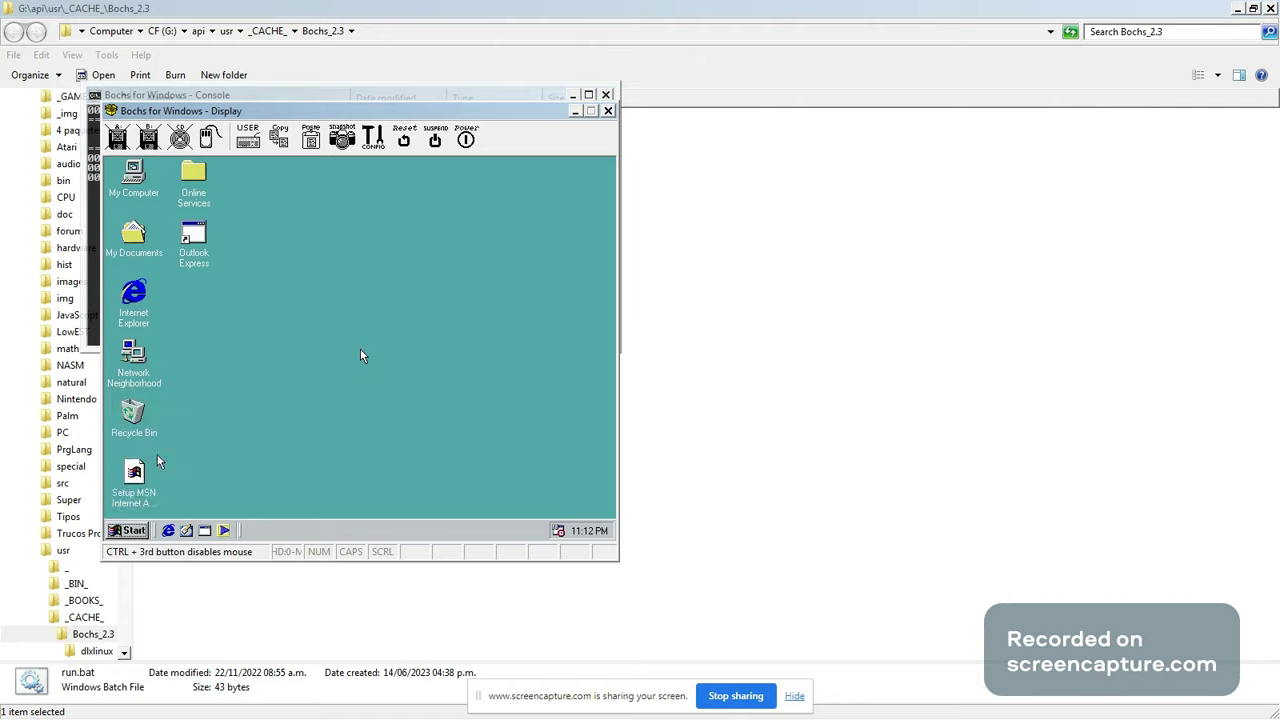
text(command)
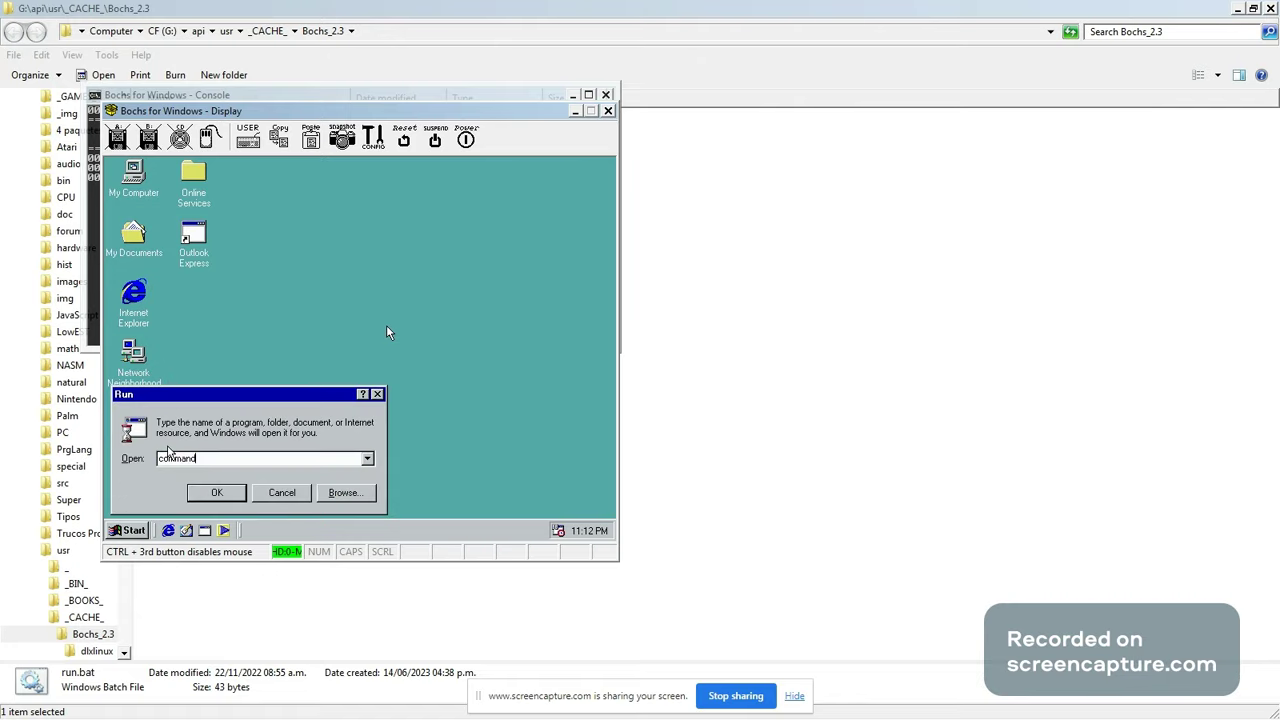
key(Return)
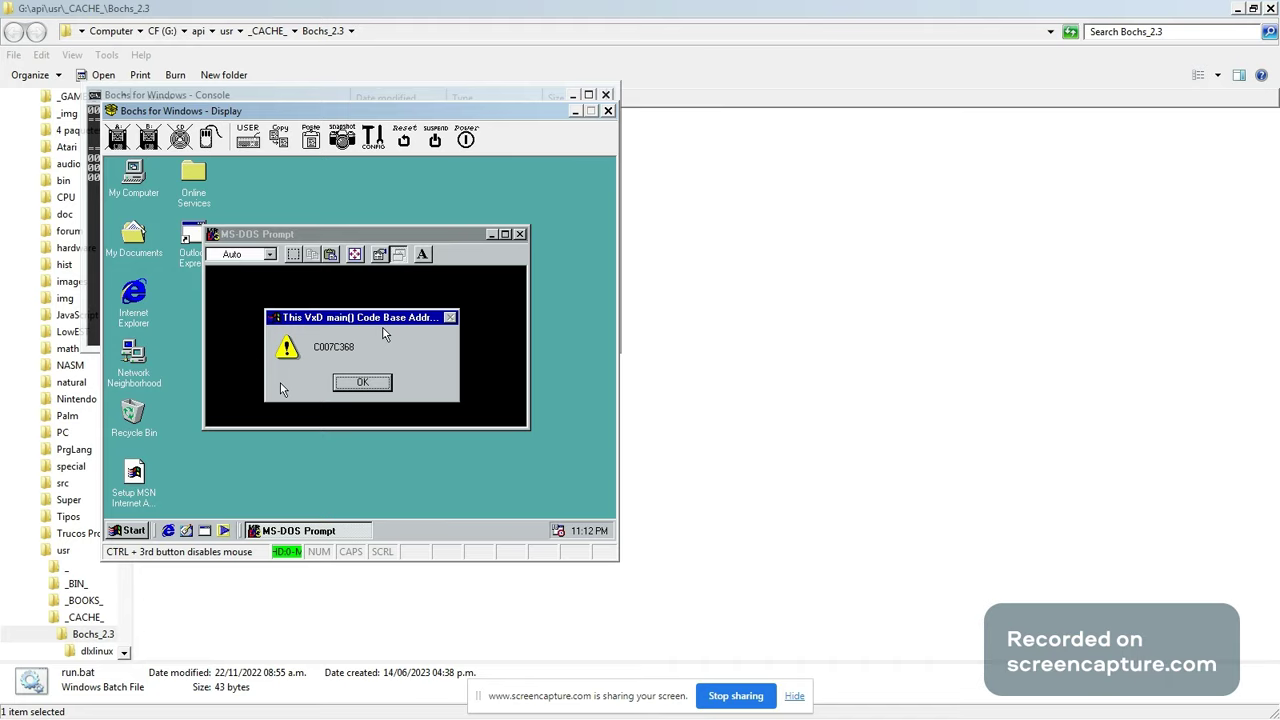
click(364, 384)
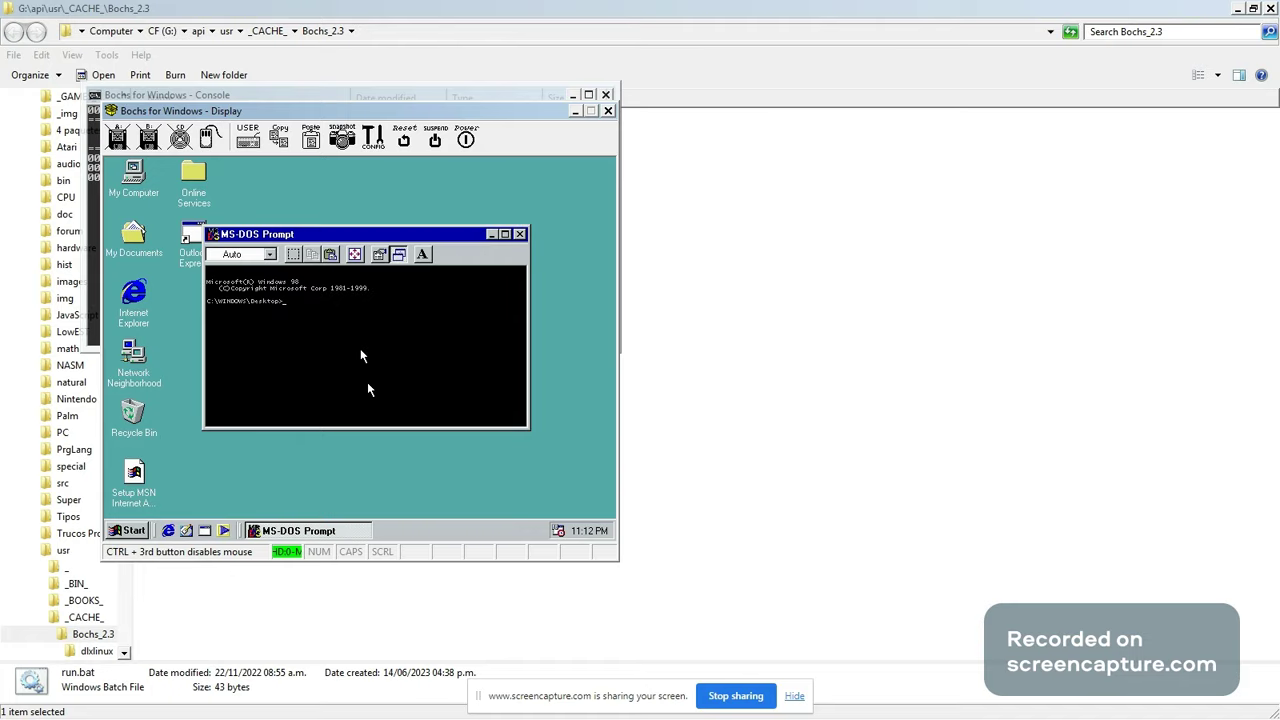
- Close the MS-DOS prompt with the exit command and acknowledge any VxD message
text(exit)
key(Return)
click(364, 384)
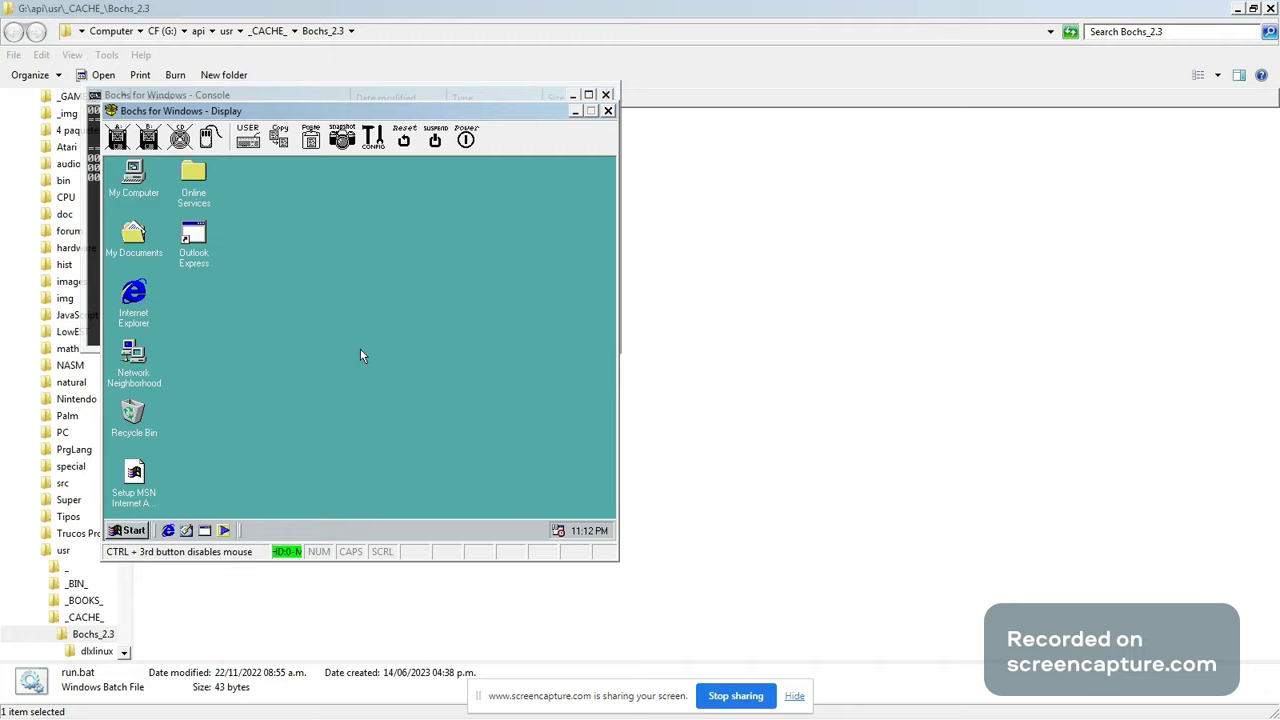
- Restart Windows 98 in MS-DOS mode
click(119, 530)
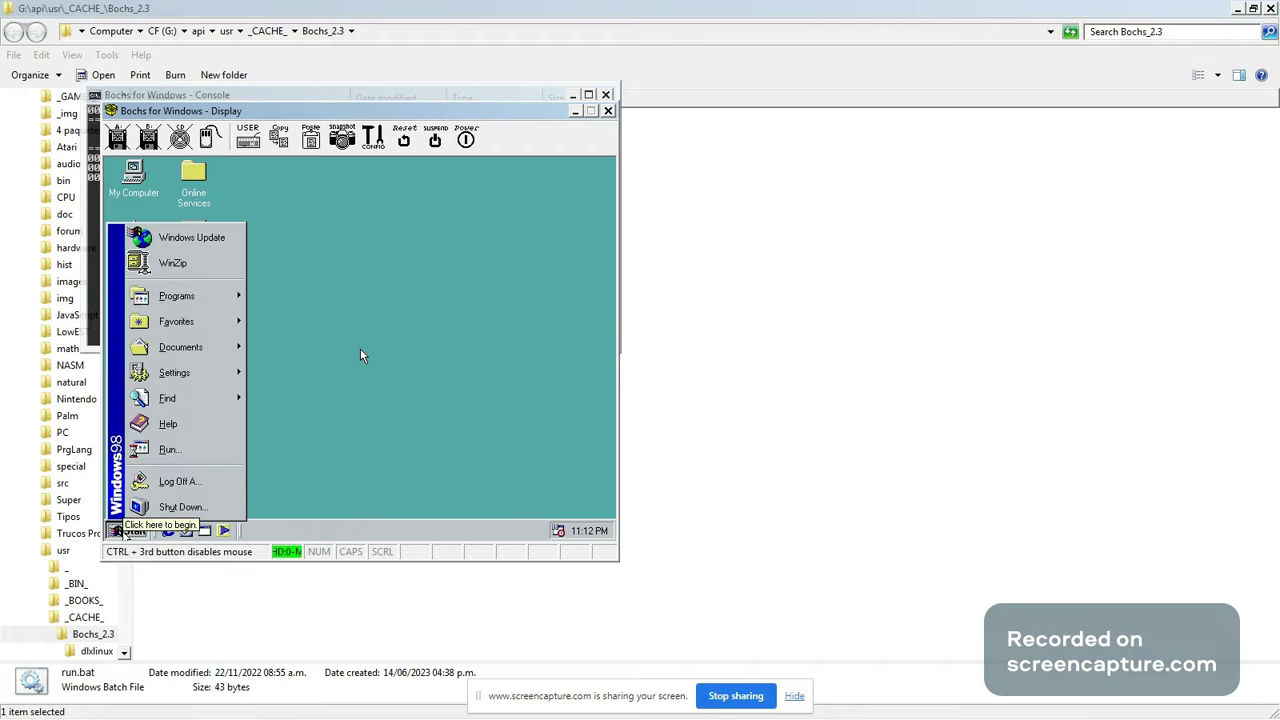
key(u)
click(361, 352)
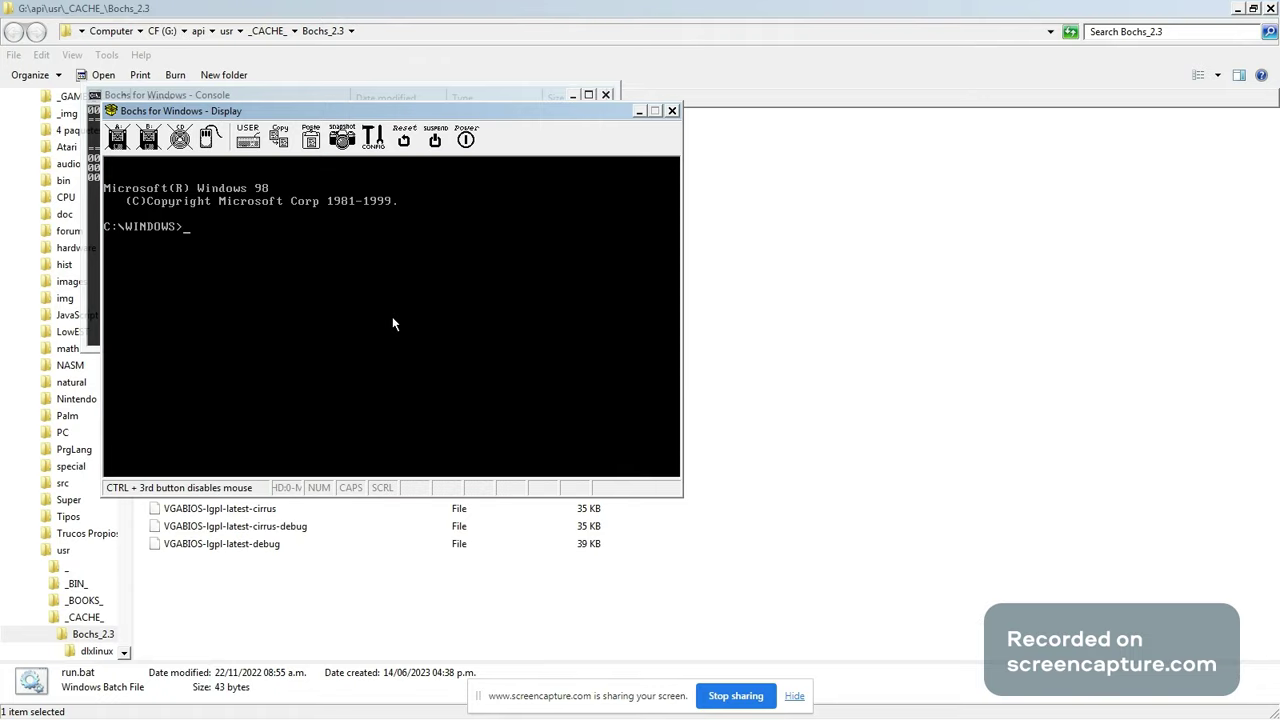
- Leave MS-DOS mode with the exit command to reload Windows 98, and dismiss the display adapter dialog
text(exit)
key(Return)
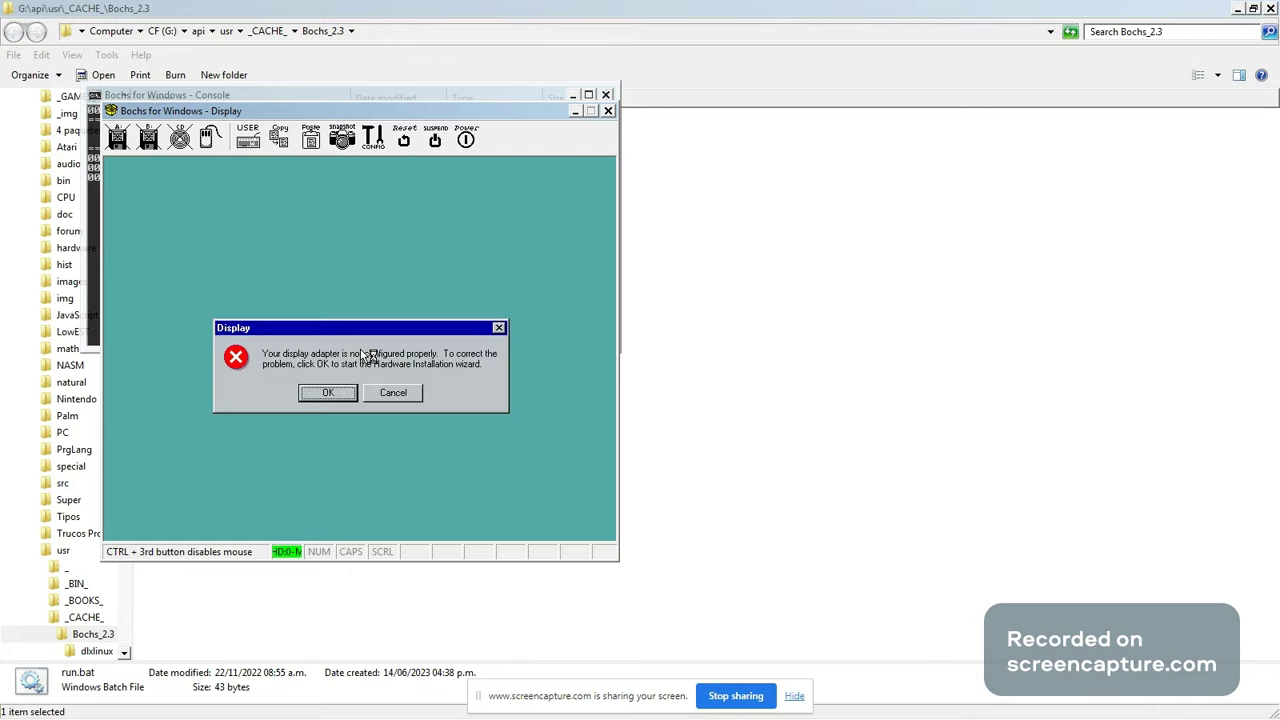
key(Return)
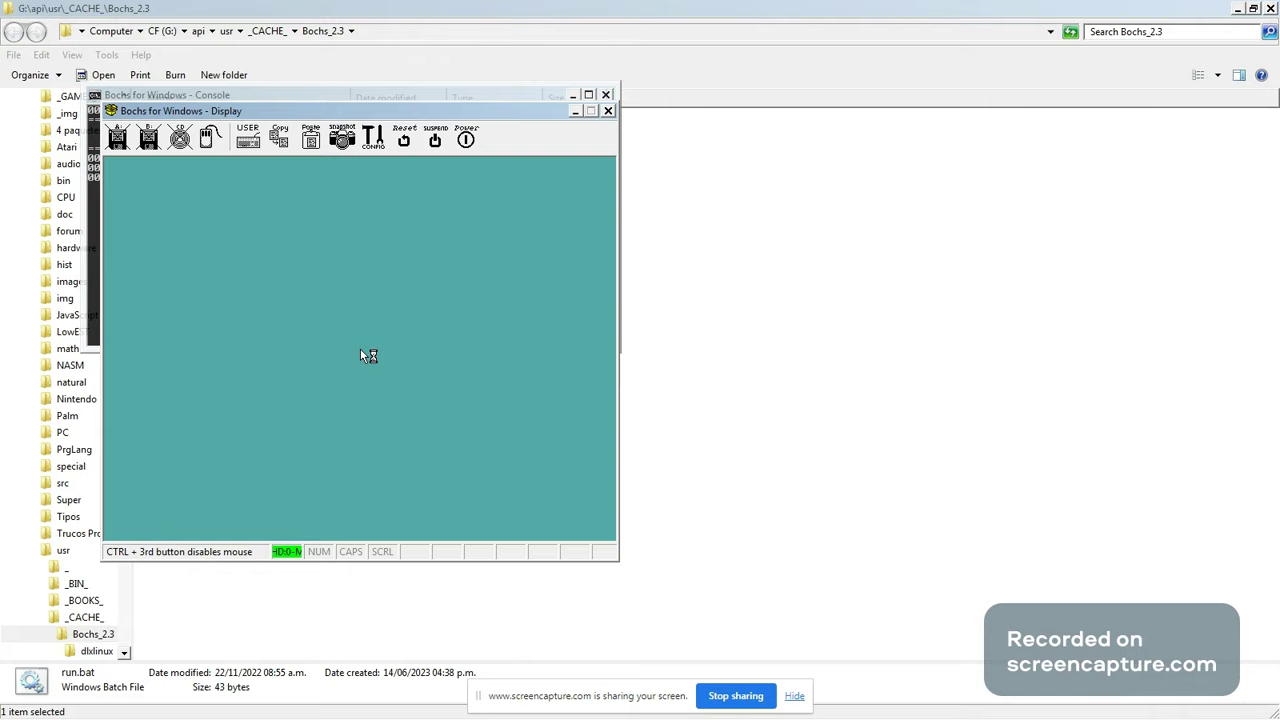
key(Return)
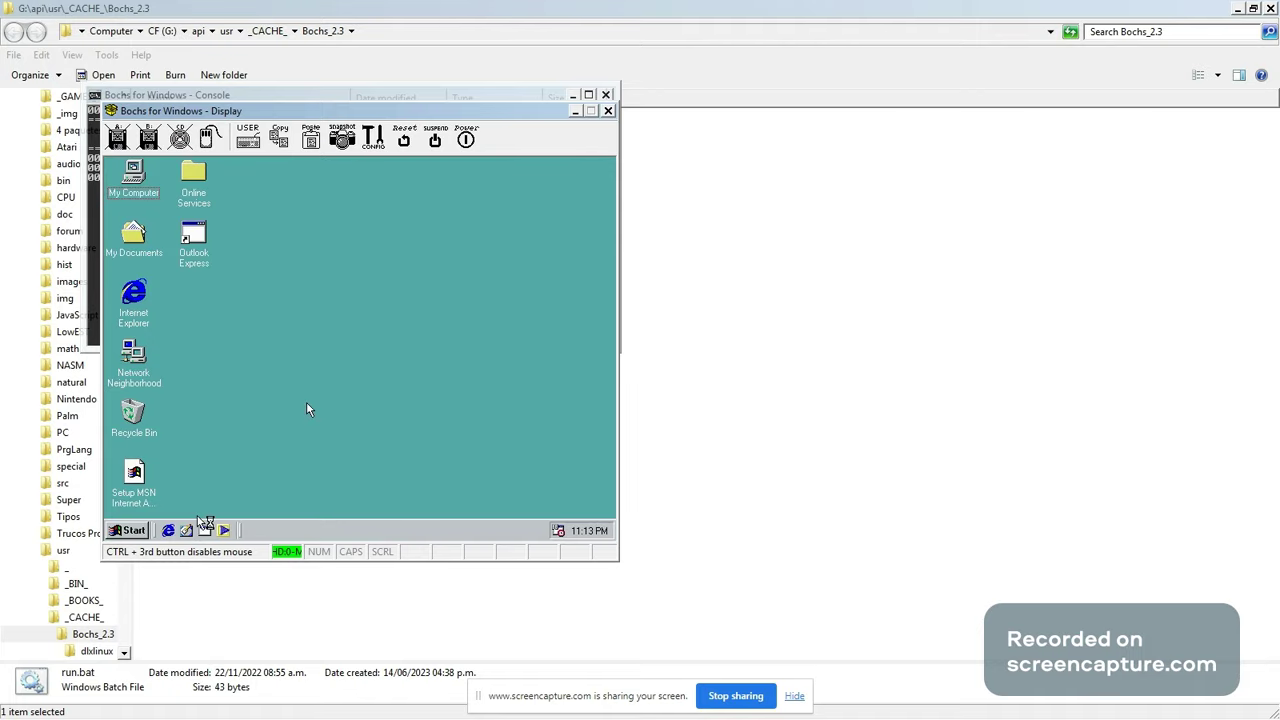
- Run command in Windows 98 to start an MS-DOS prompt and acknowledge the VxD code base address message
click(118, 530)
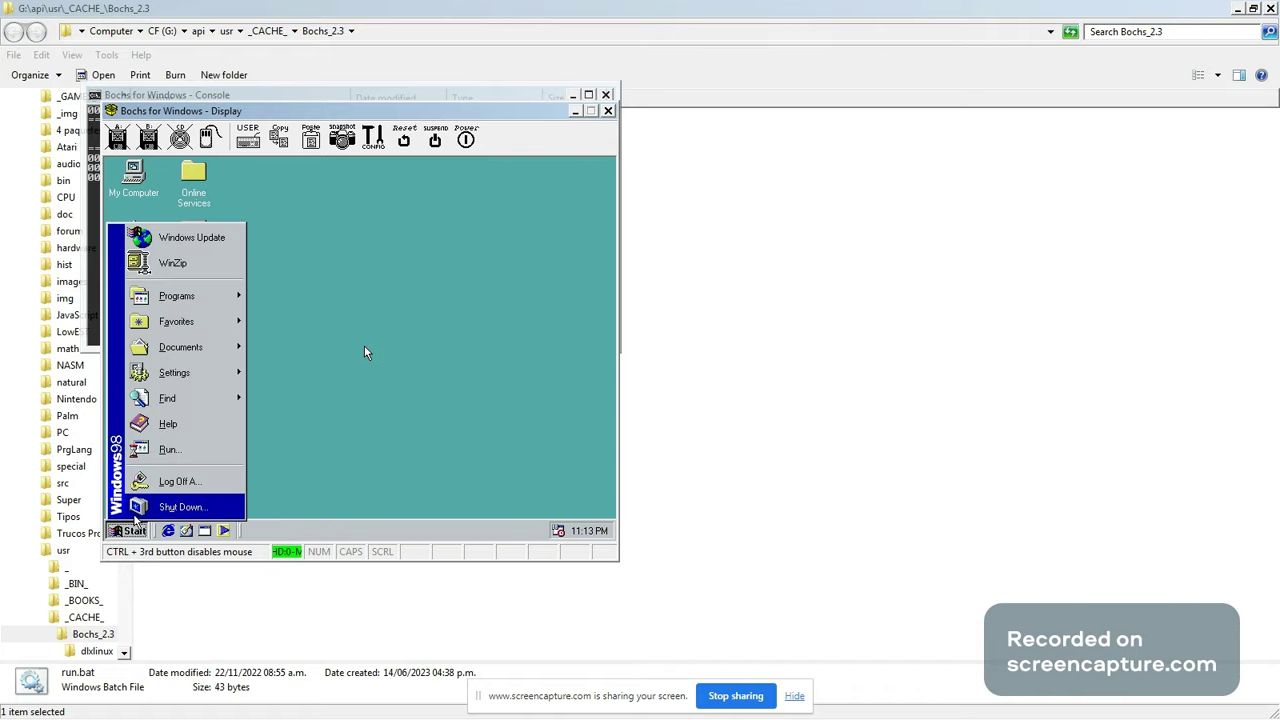
click(135, 517)
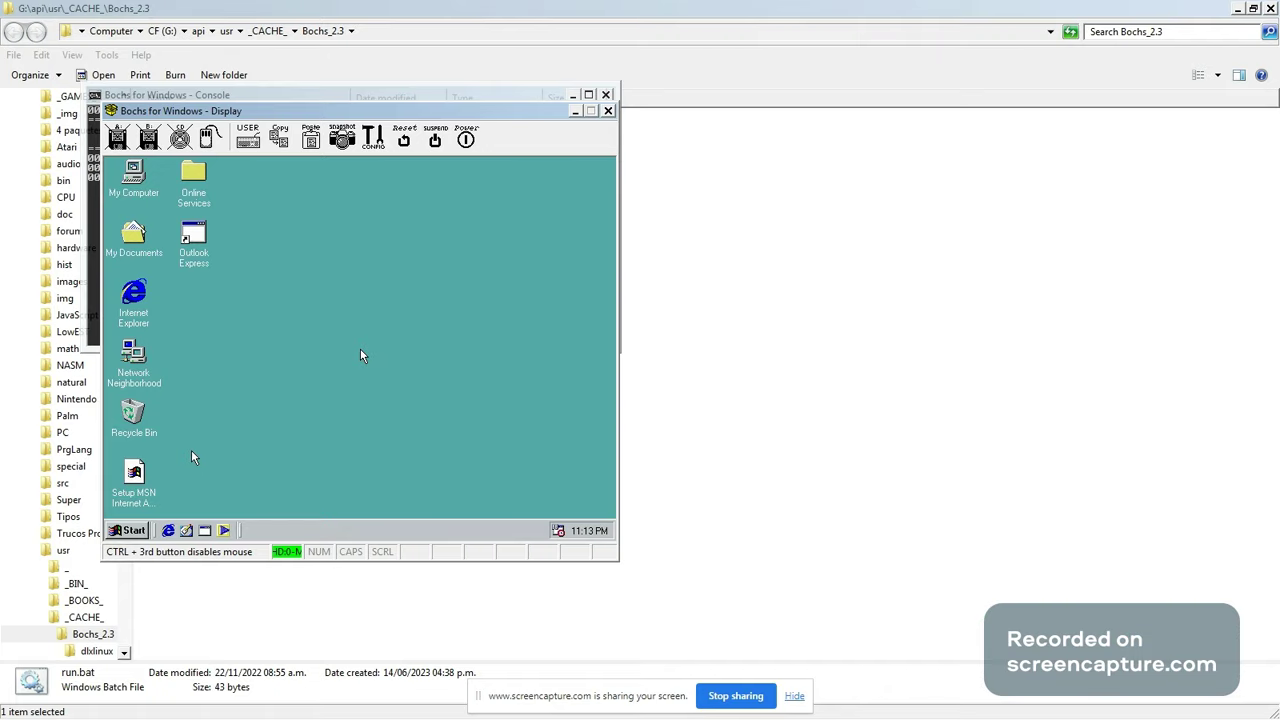
key(super+r)
key(Return)
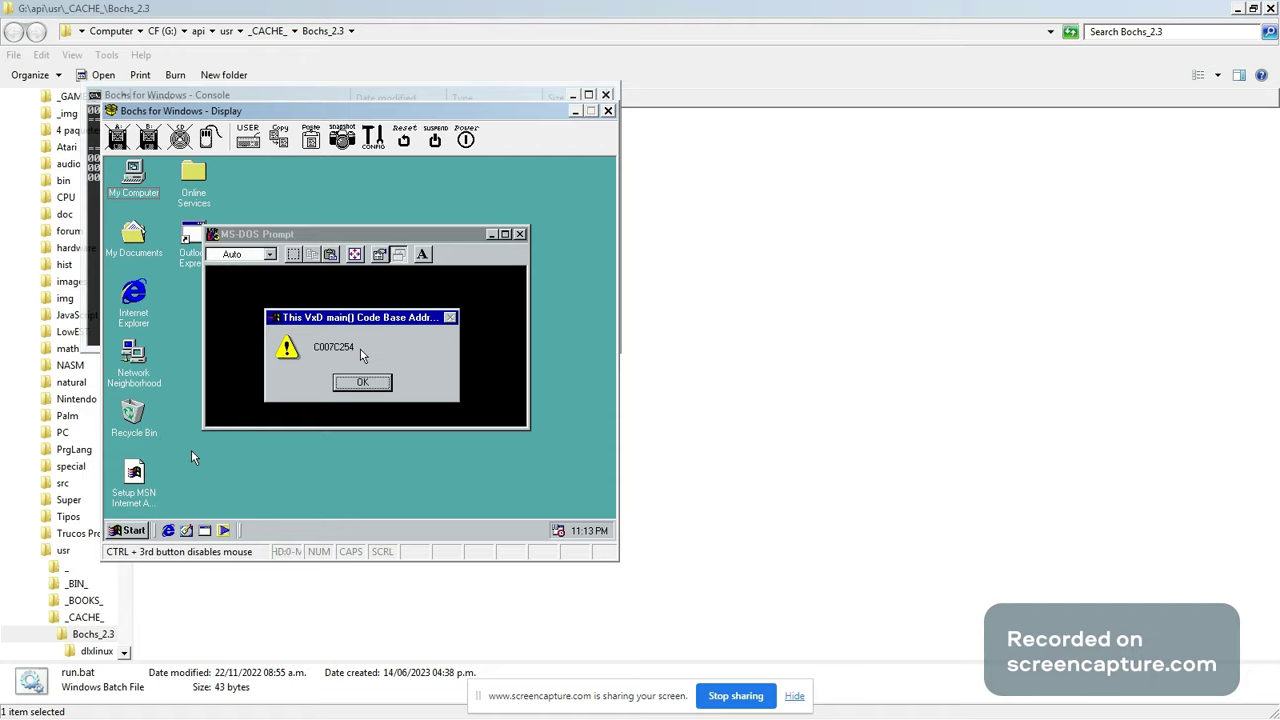
click(366, 383)
- Close the MS-DOS prompt with the exit command and acknowledge the VxD2 code base address message
text(ex)
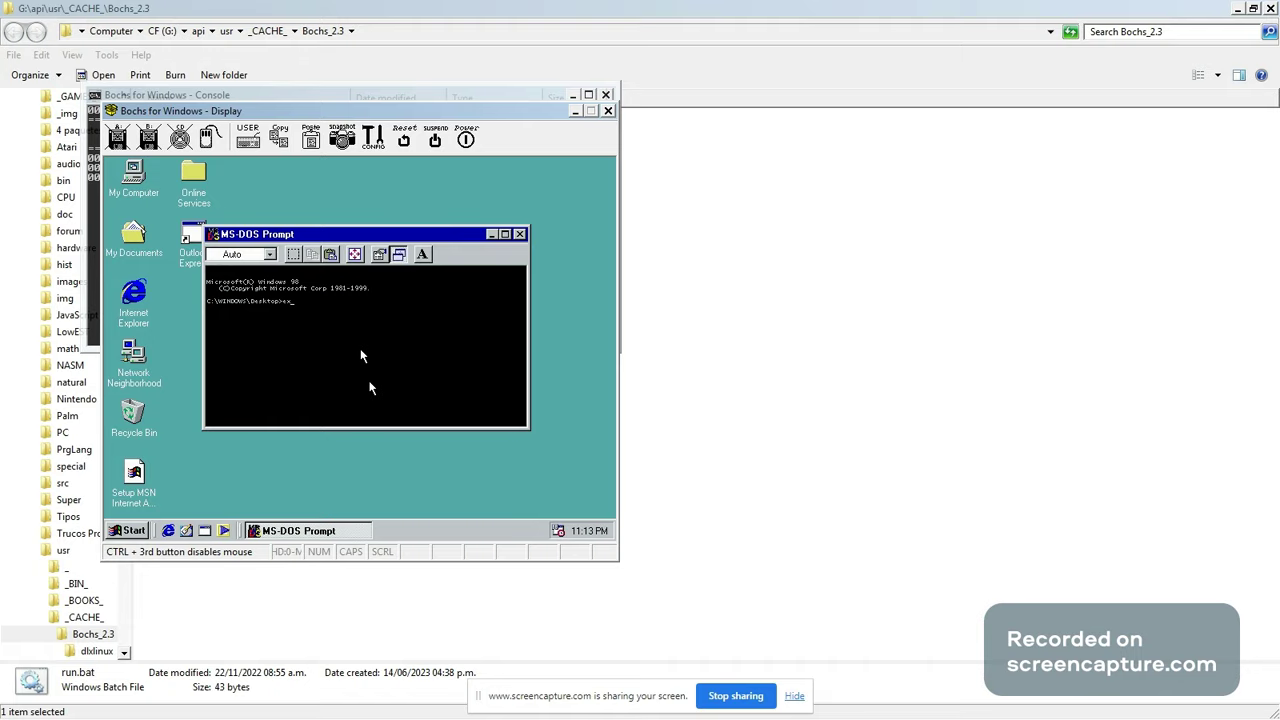
text(it)
key(Return)
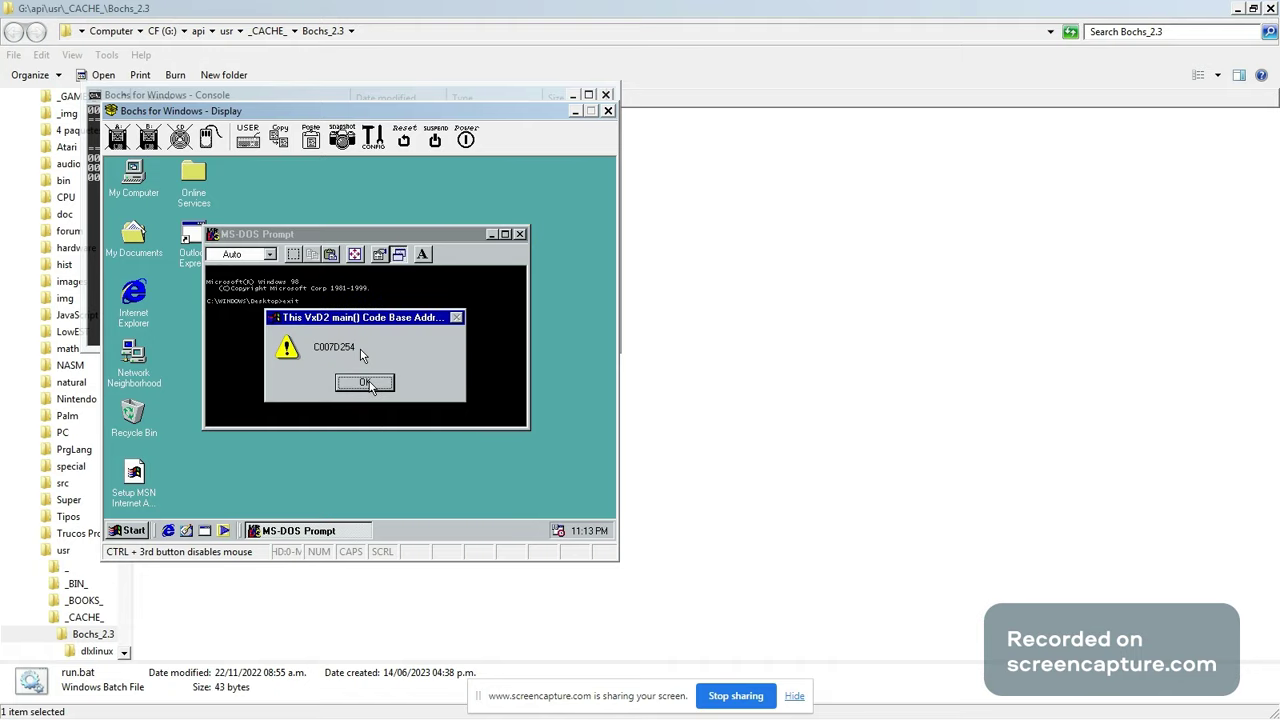
click(365, 384)
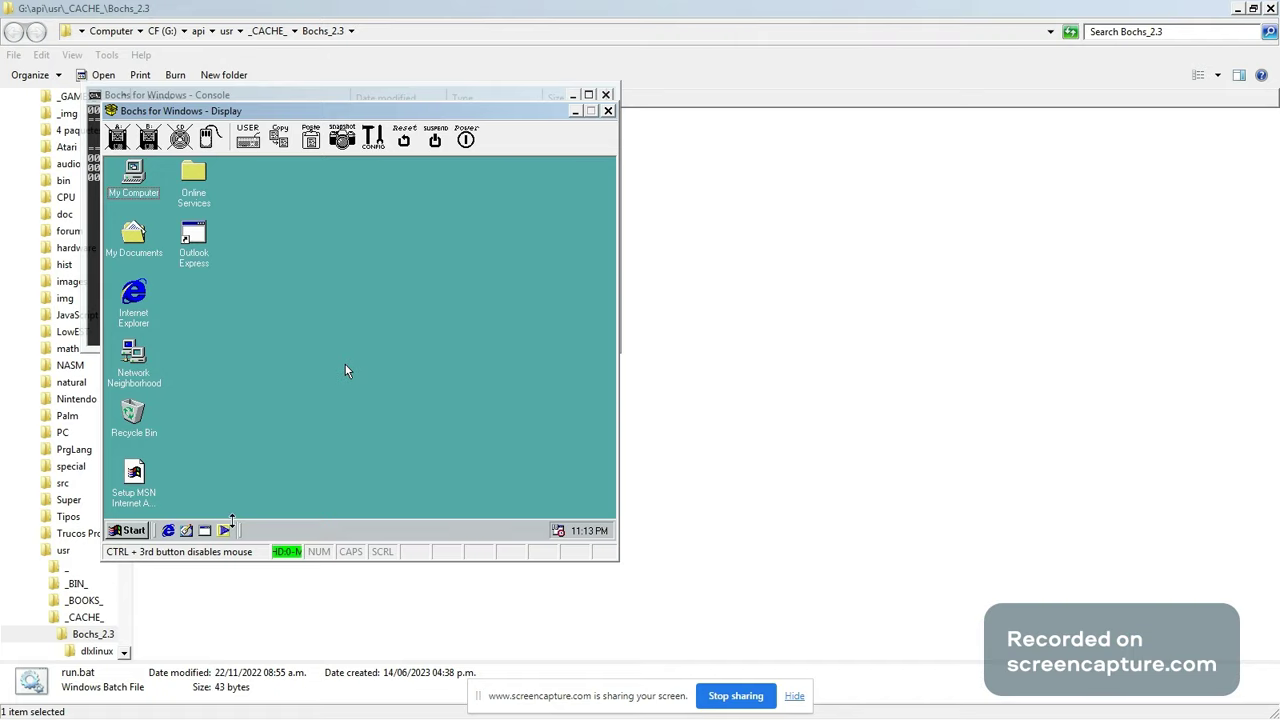
- Run command again to open a new MS-DOS prompt and acknowledge its VxD message
click(130, 530)
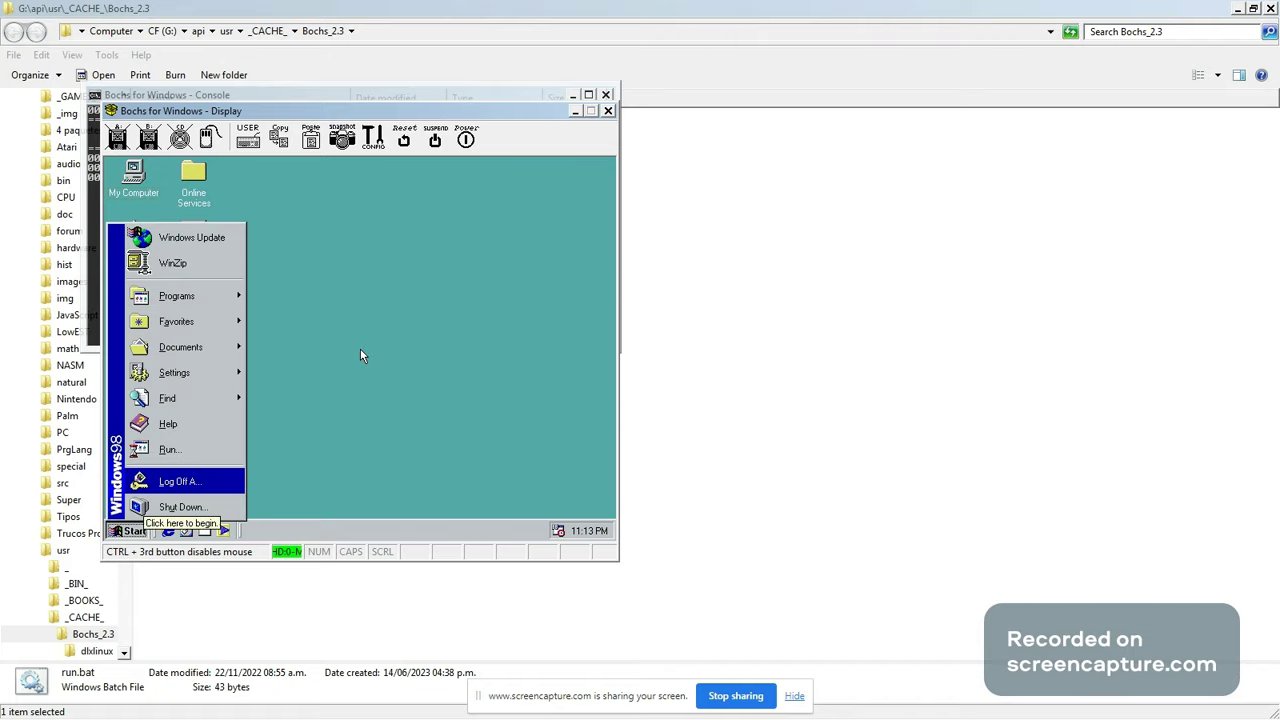
key(Up)
key(Return)
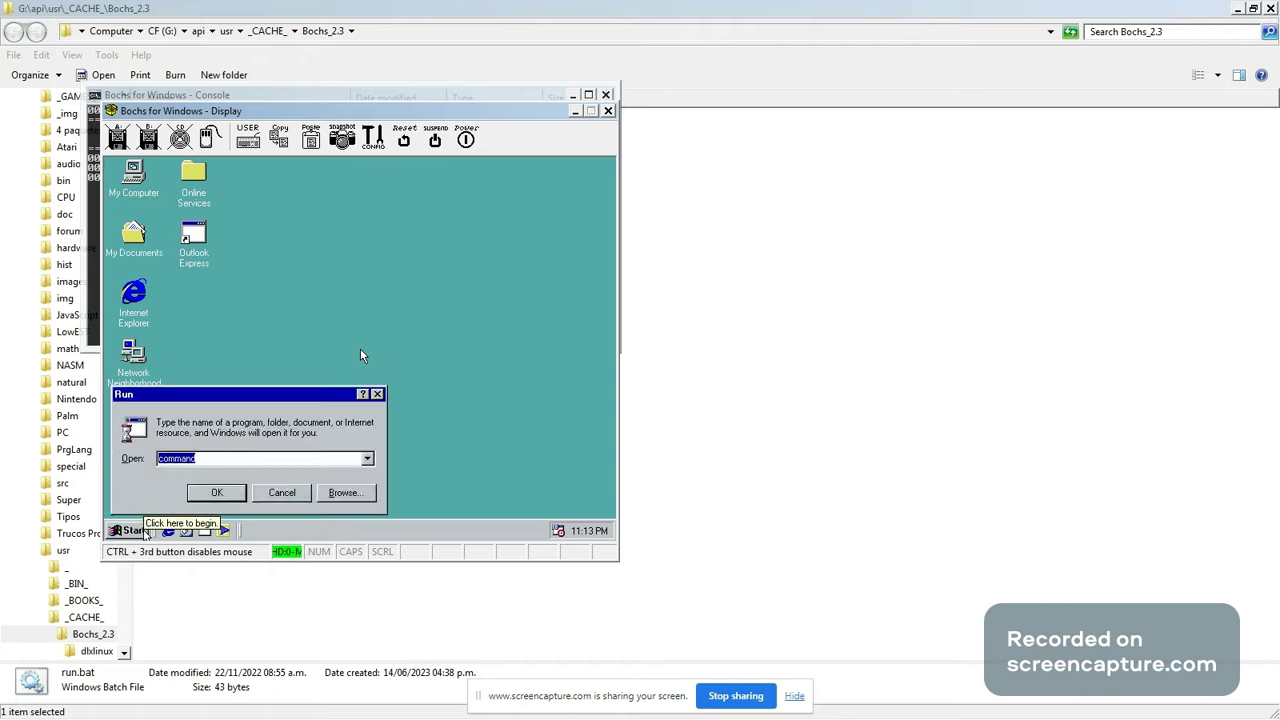
key(Return)
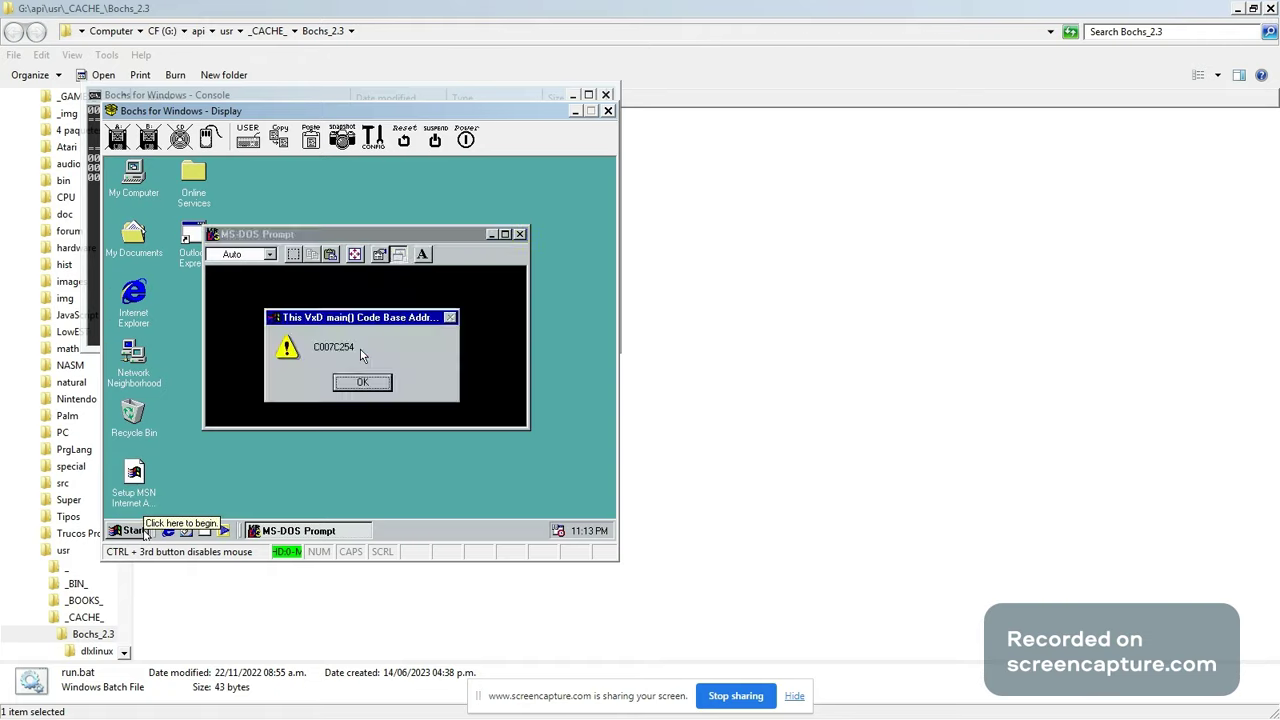
key(Return)
- Launch a second MS-DOS prompt from the first one with start command and acknowledge its VxD message
text(exit)
key(BackSpace)
key(BackSpace)
key(BackSpace)
text(start comm)
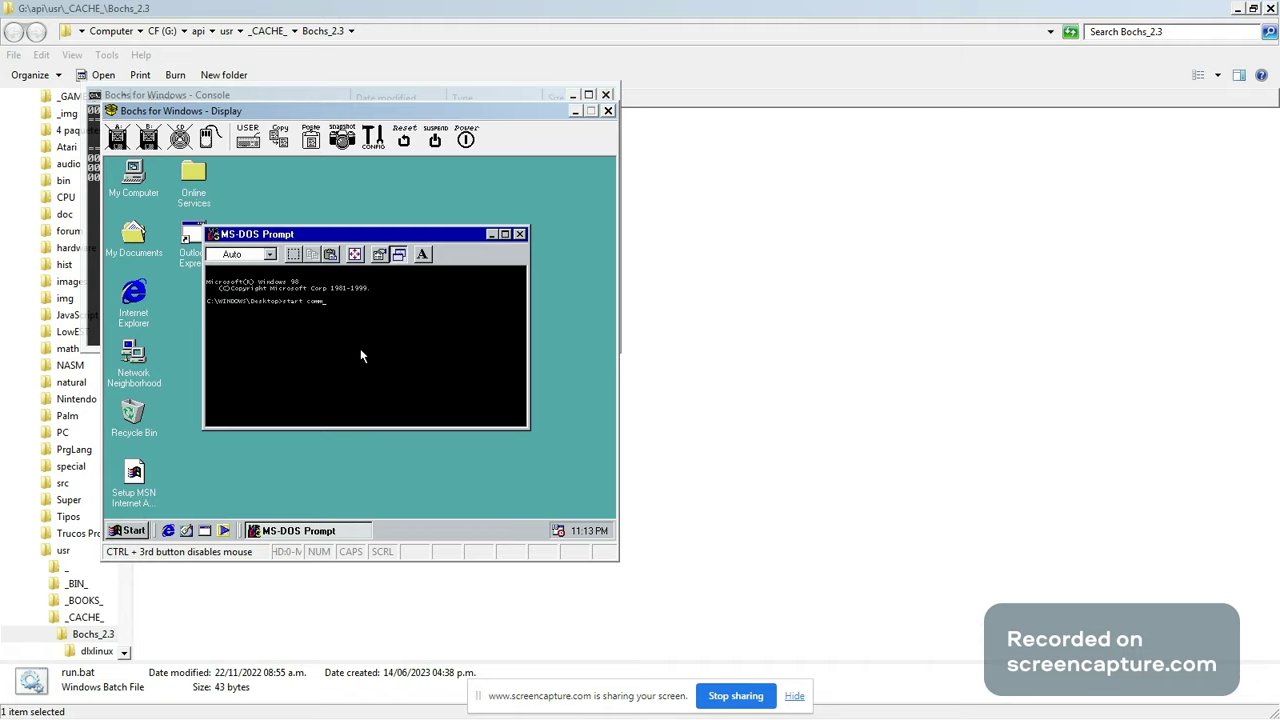
text(and)
key(Return)
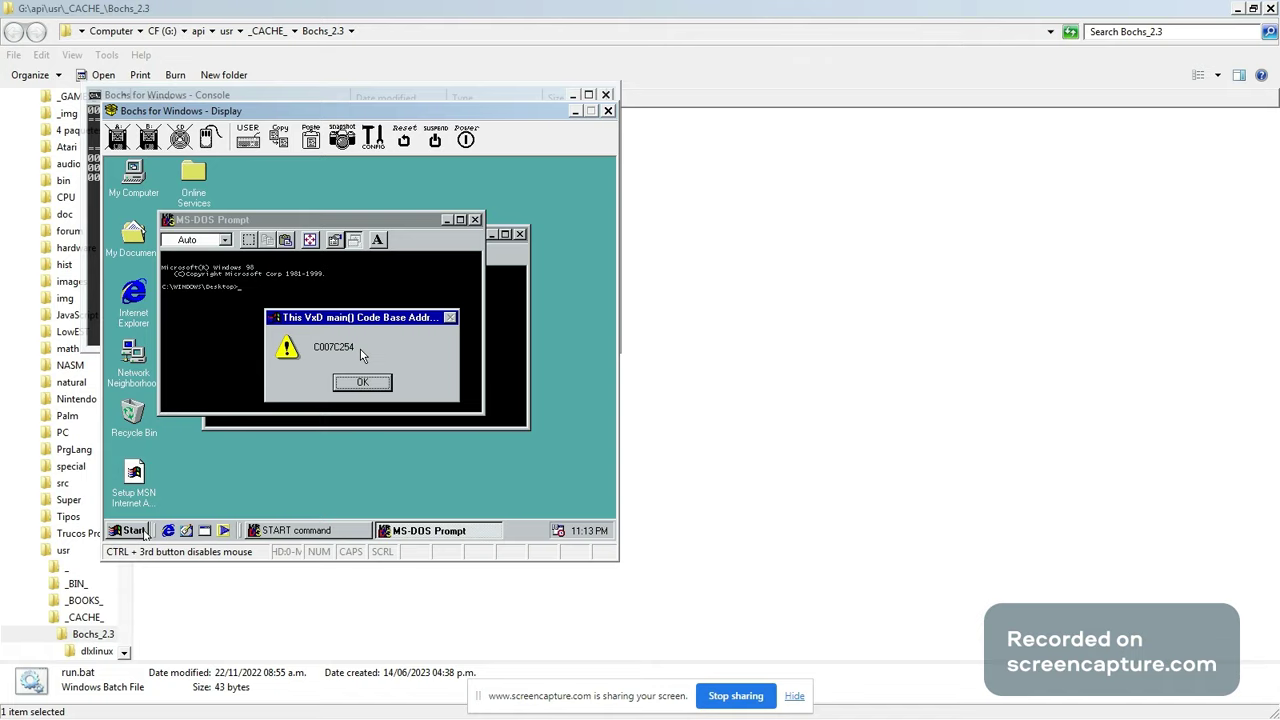
key(Return)
- Close both MS-DOS prompts with the exit command, acknowledging the VxD2 message for each
text(exit)
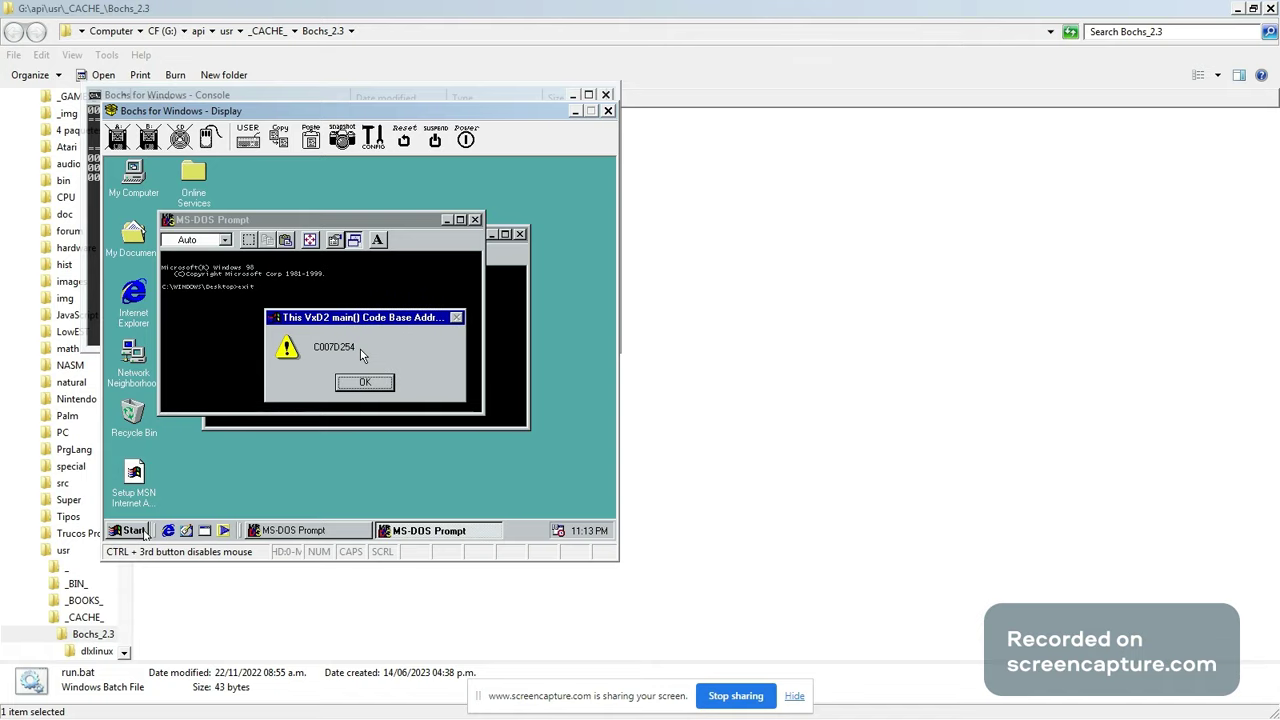
key(Return)
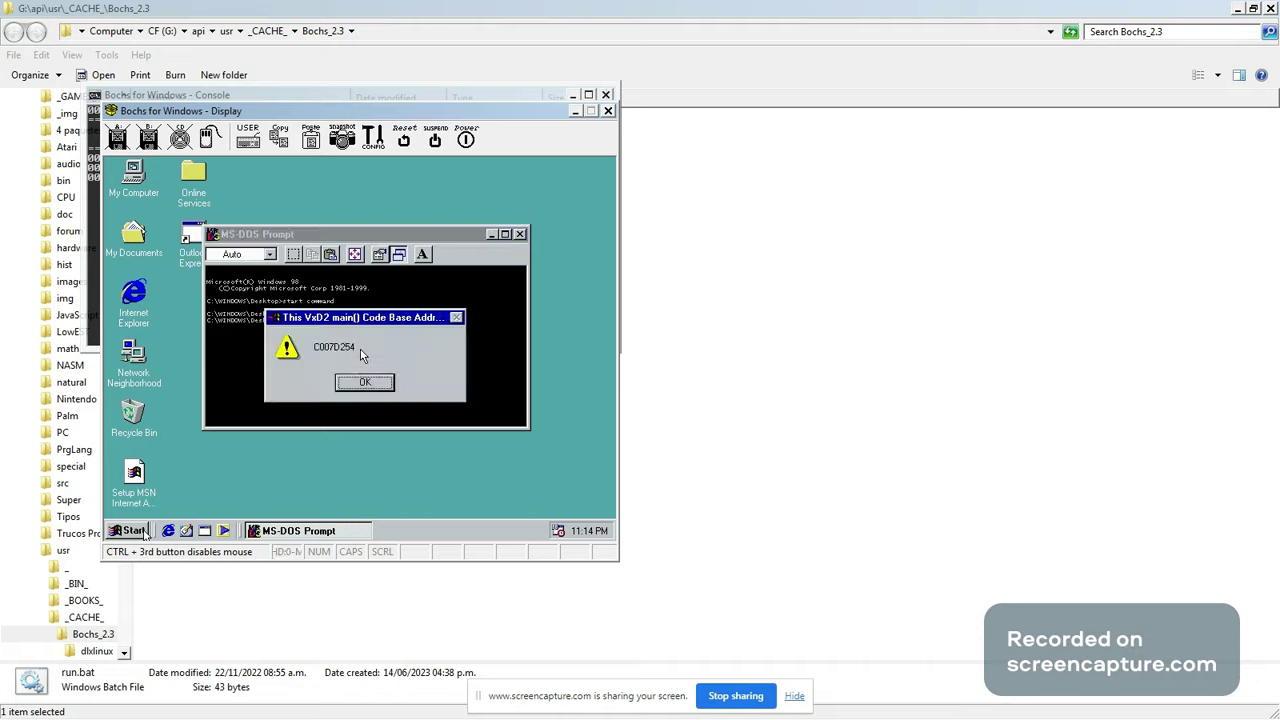
key(Return)
- Shut down Windows 98, choosing the Shut down option instead of Restart in MS-DOS mode
click(145, 532)
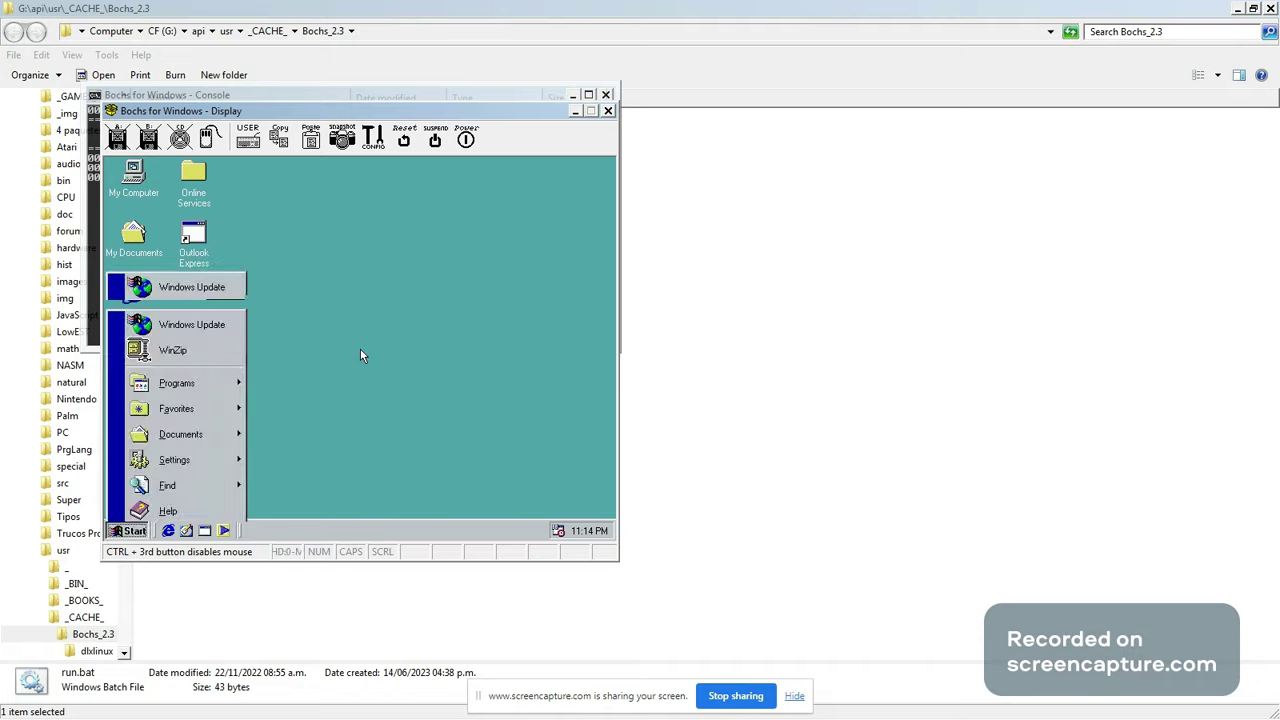
click(362, 355)
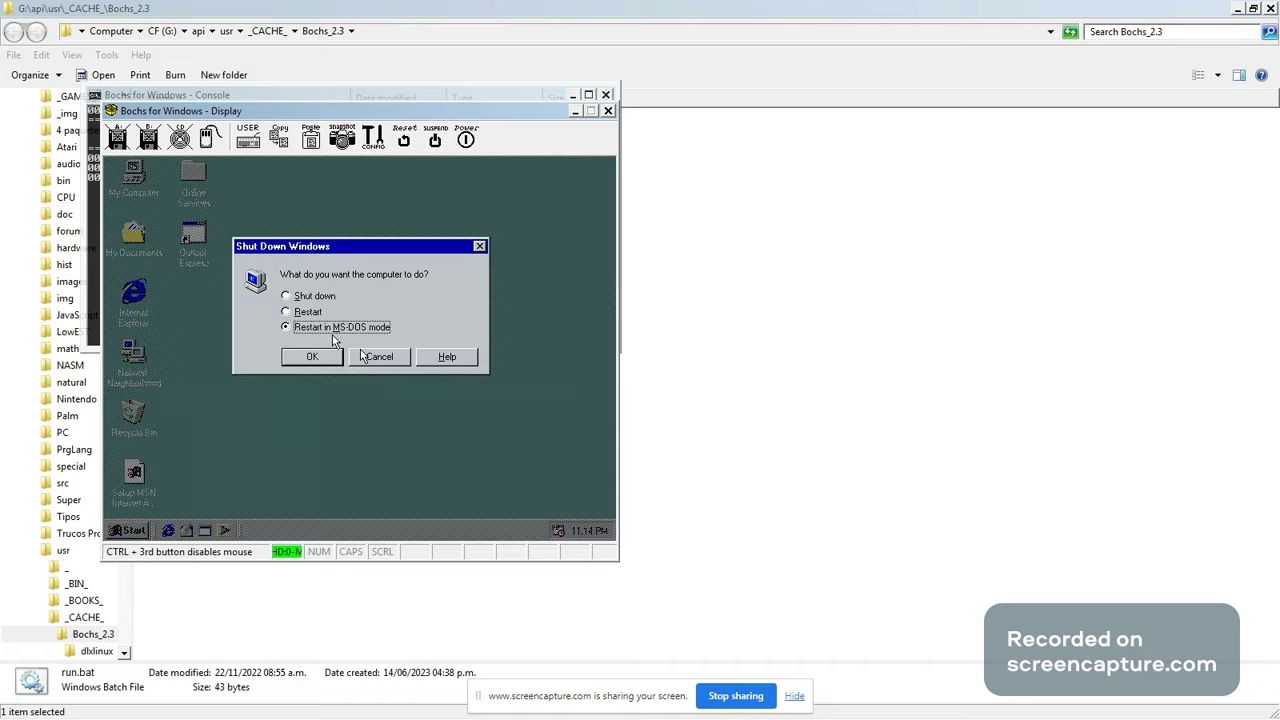
key(Up)
key(Up)
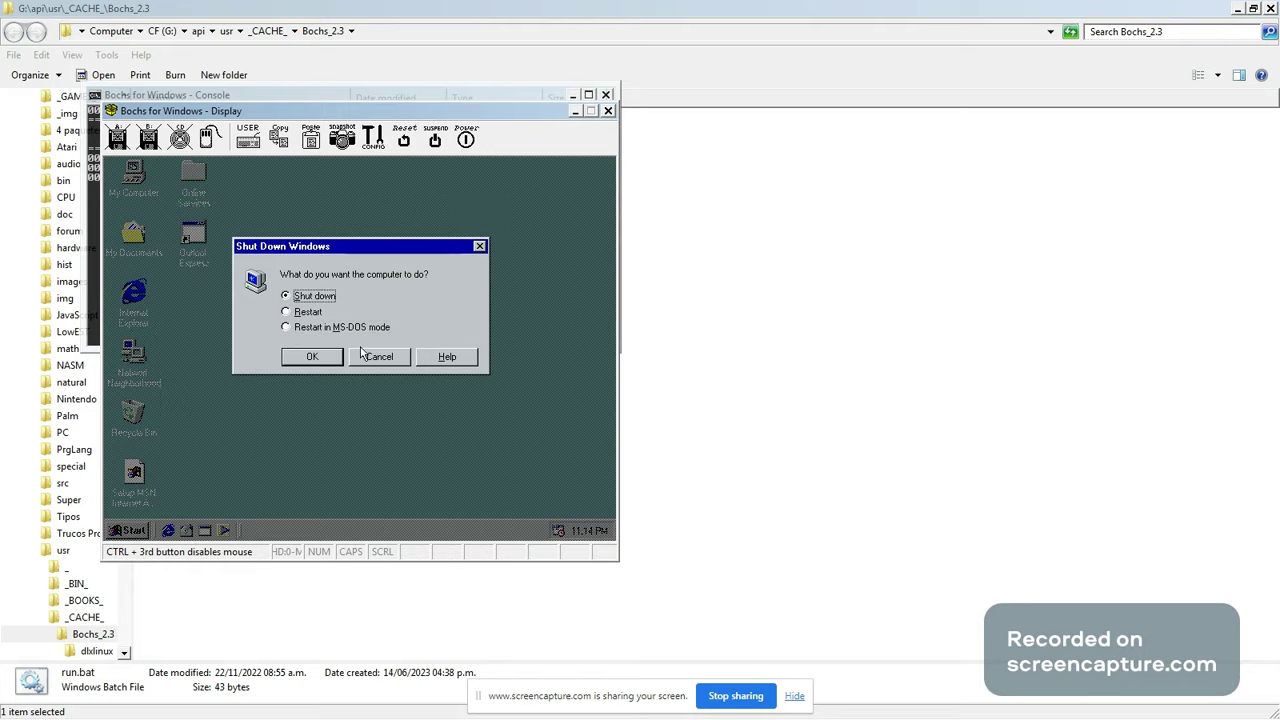
key(Return)
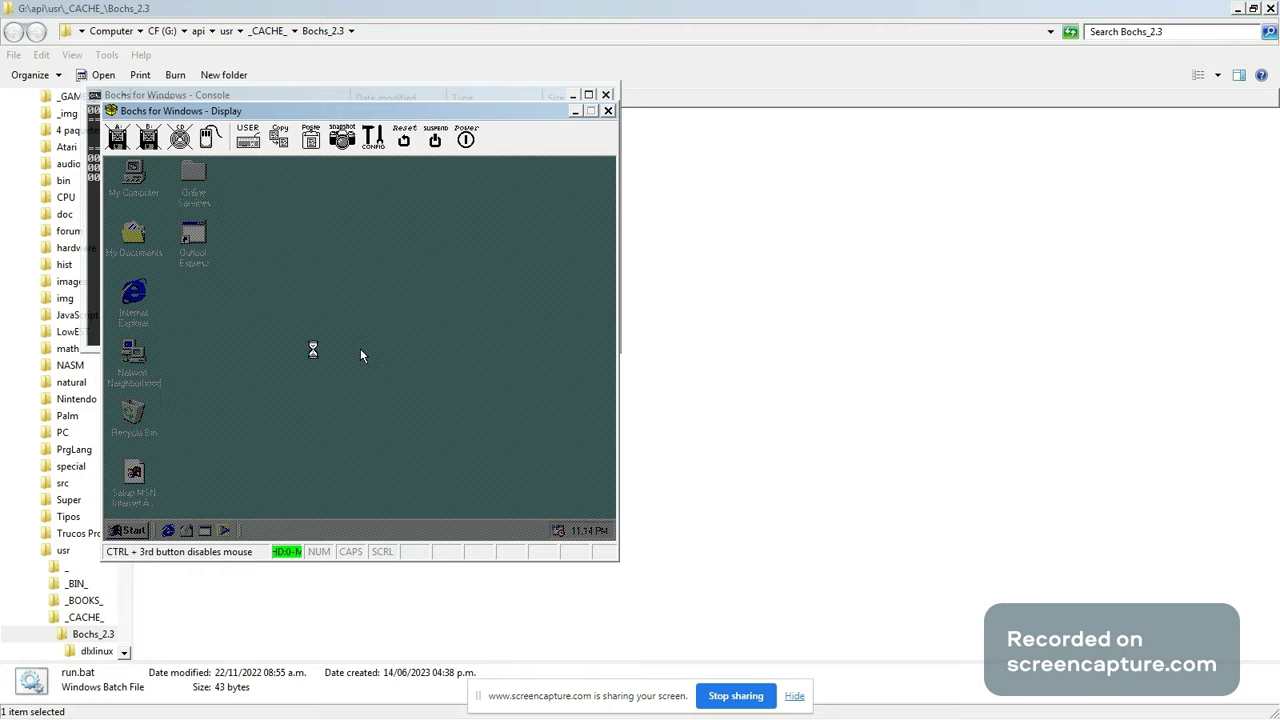